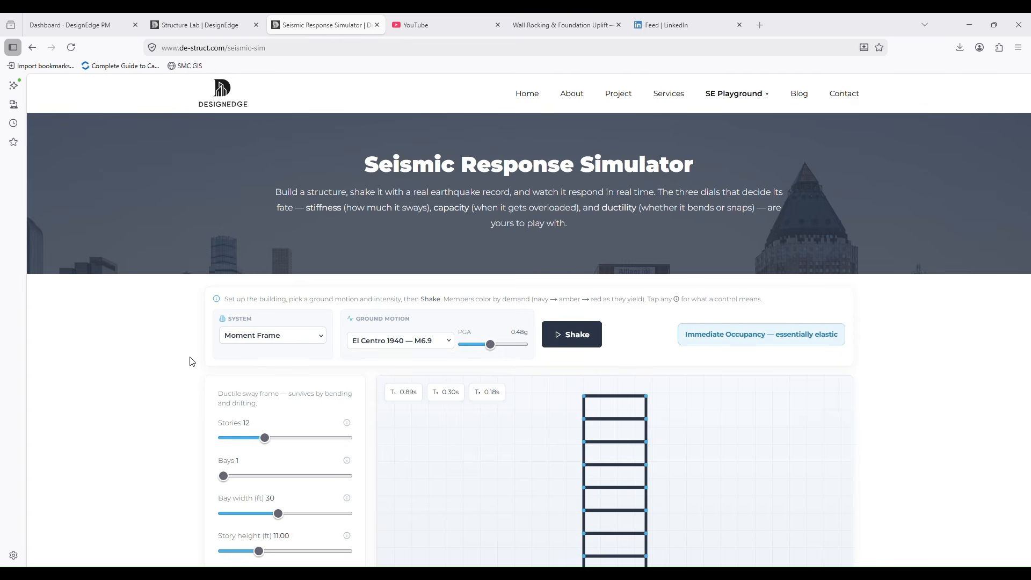
Examine the simulator's ground motion records, structural system options and building parameters for the moment frame
scroll(225, 401, "down", 1)
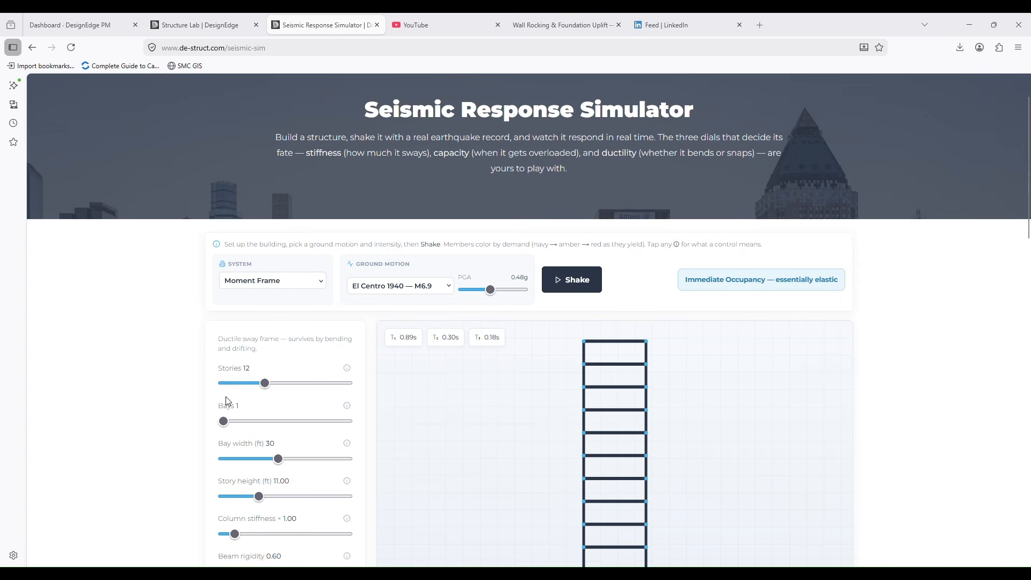
scroll(226, 400, "down", 2)
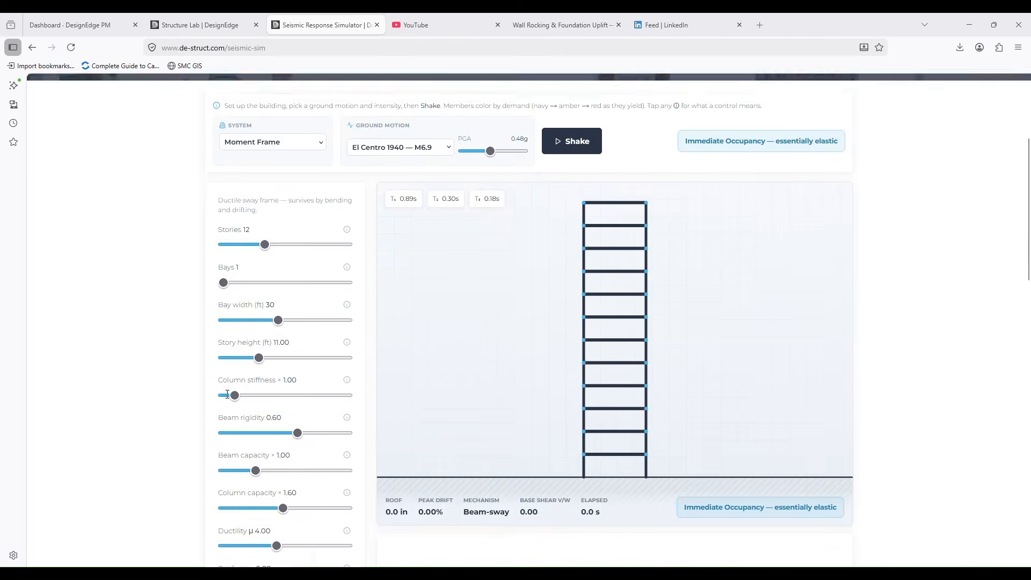
scroll(233, 401, "up", 1)
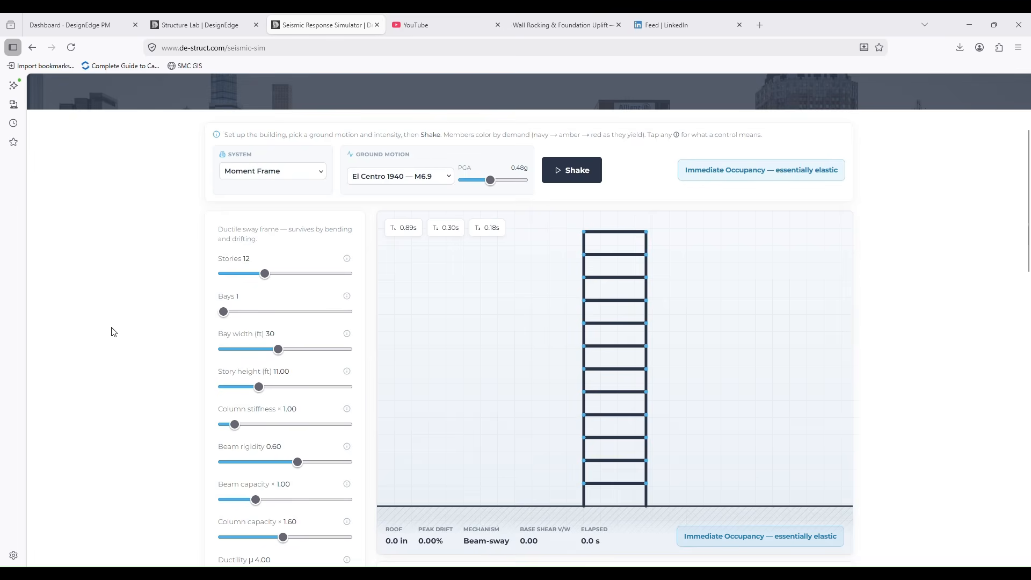
left_click(363, 183)
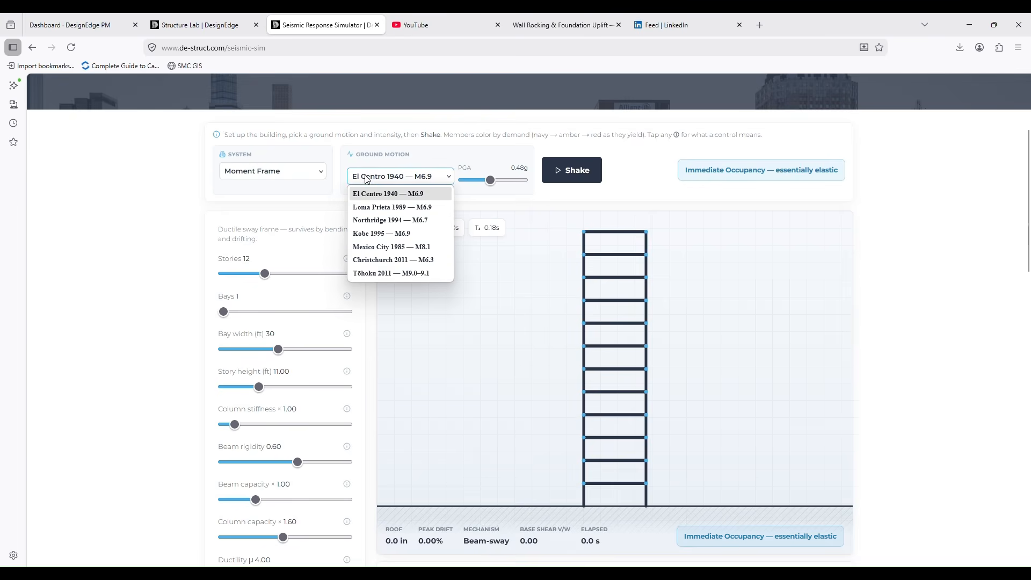
left_click(408, 174)
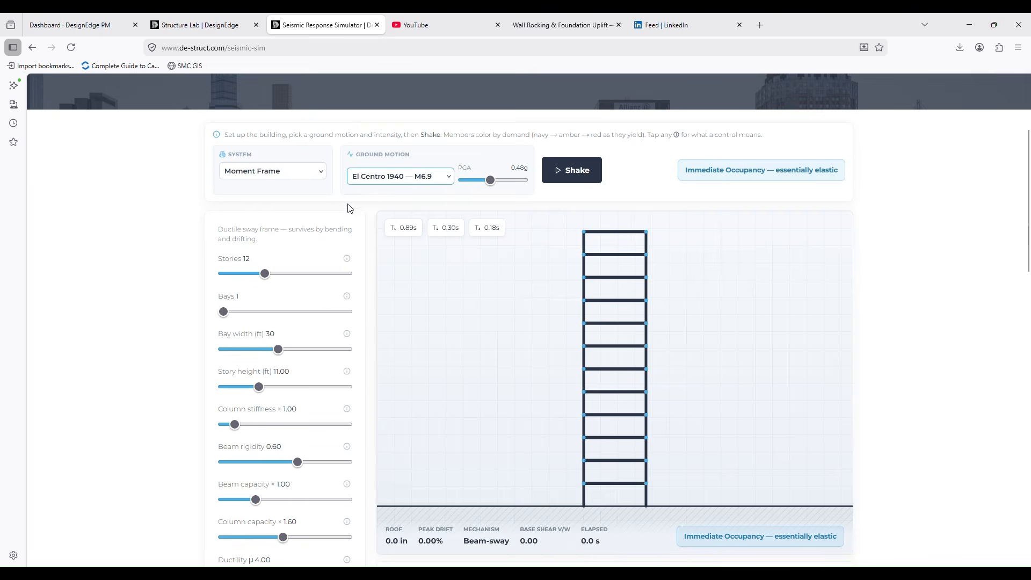
left_click(276, 173)
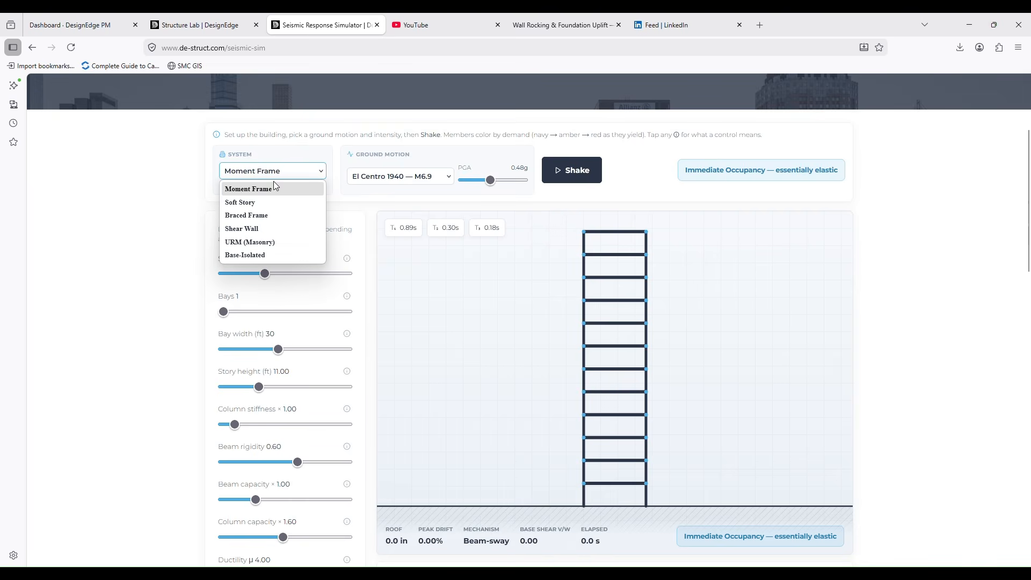
left_click(187, 256)
scroll(186, 256, "down", 2)
scroll(187, 251, "up", 1)
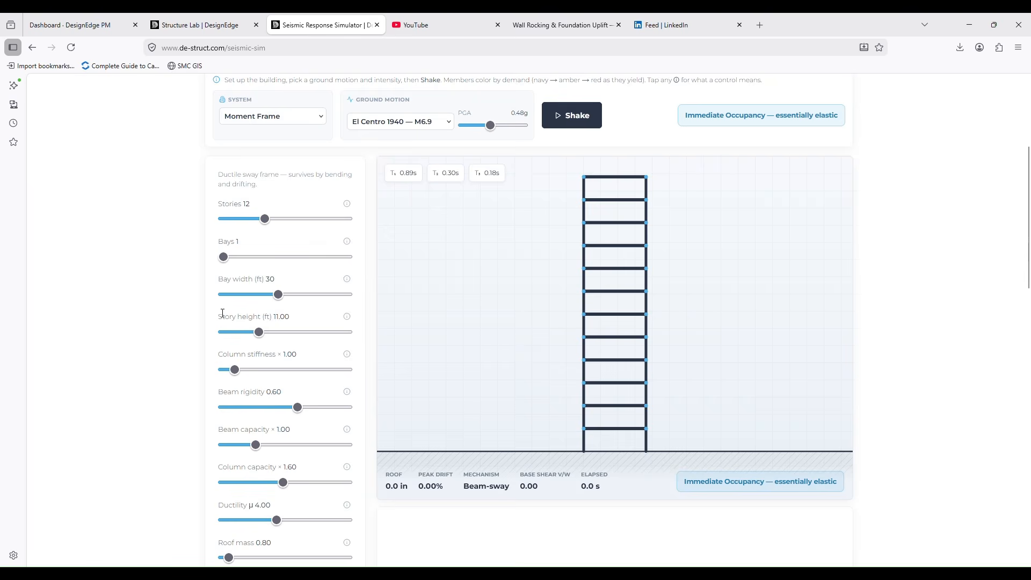
scroll(241, 314, "down", 1)
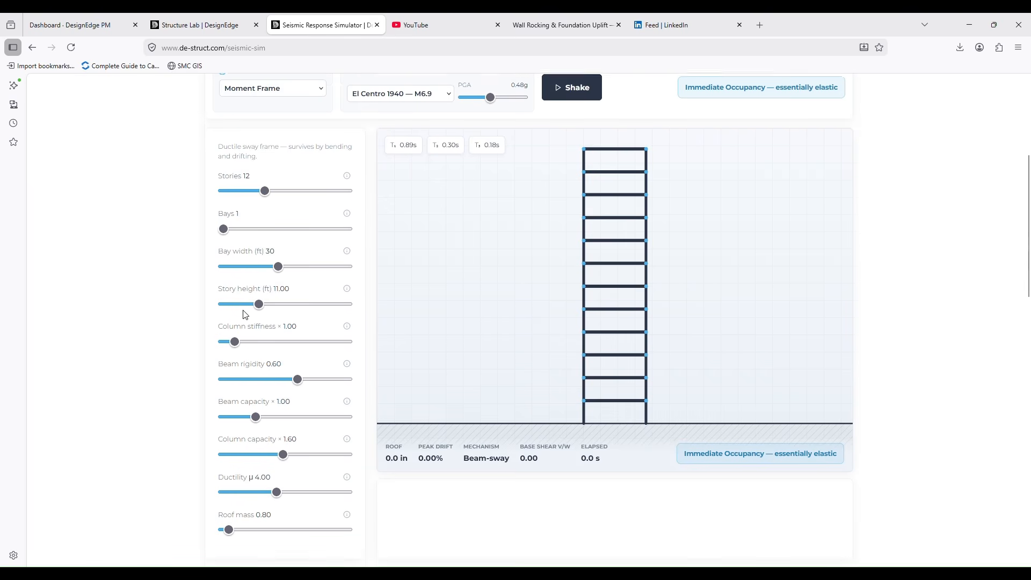
scroll(240, 313, "up", 1)
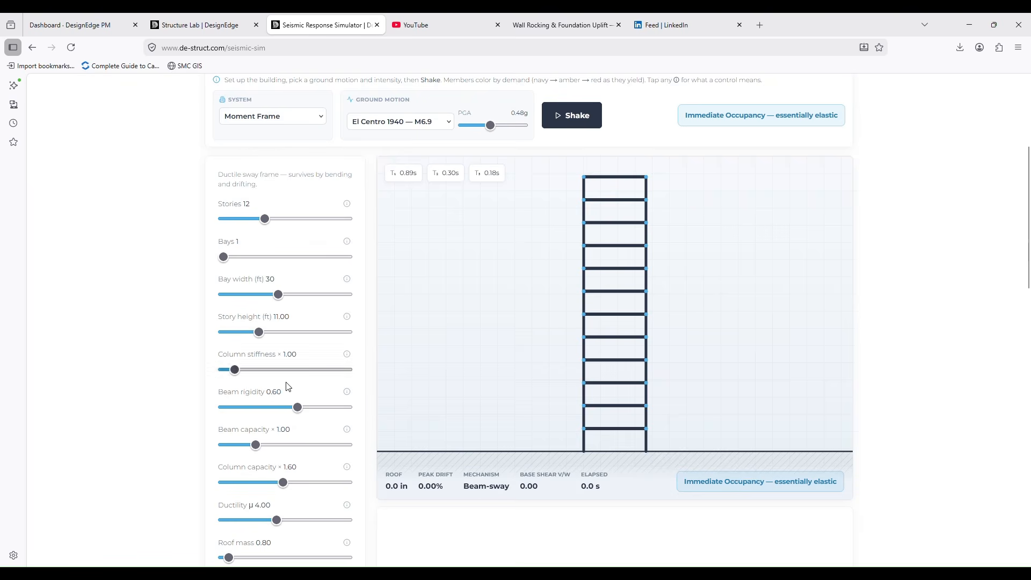
scroll(272, 513, "down", 1)
scroll(271, 513, "up", 1)
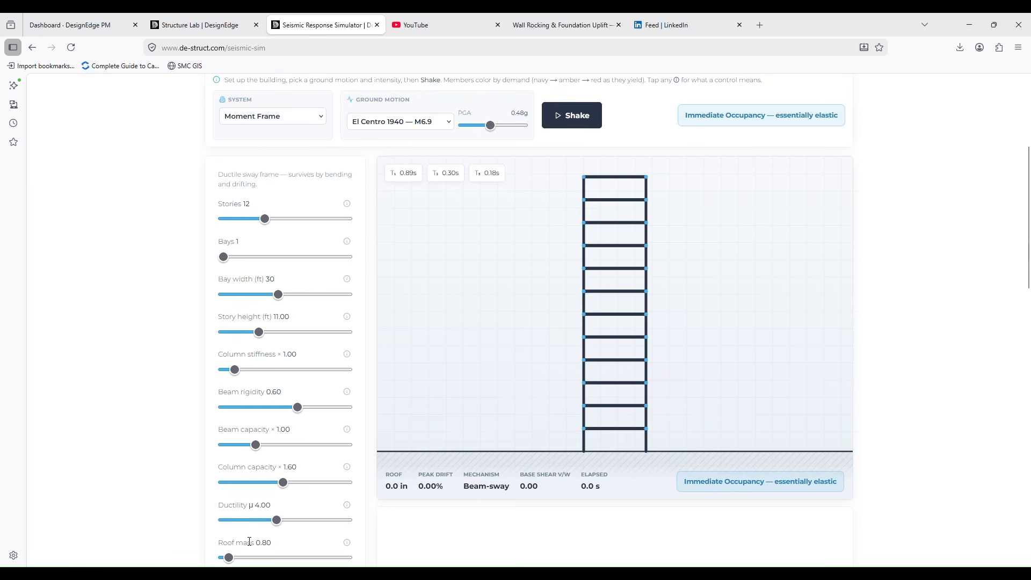
Set the moment frame's roof mass to 2.50 and the ground motion to Northridge 1994 — M6.7 with a PGA of 1.93g
left_click_drag(229, 557, 278, 559)
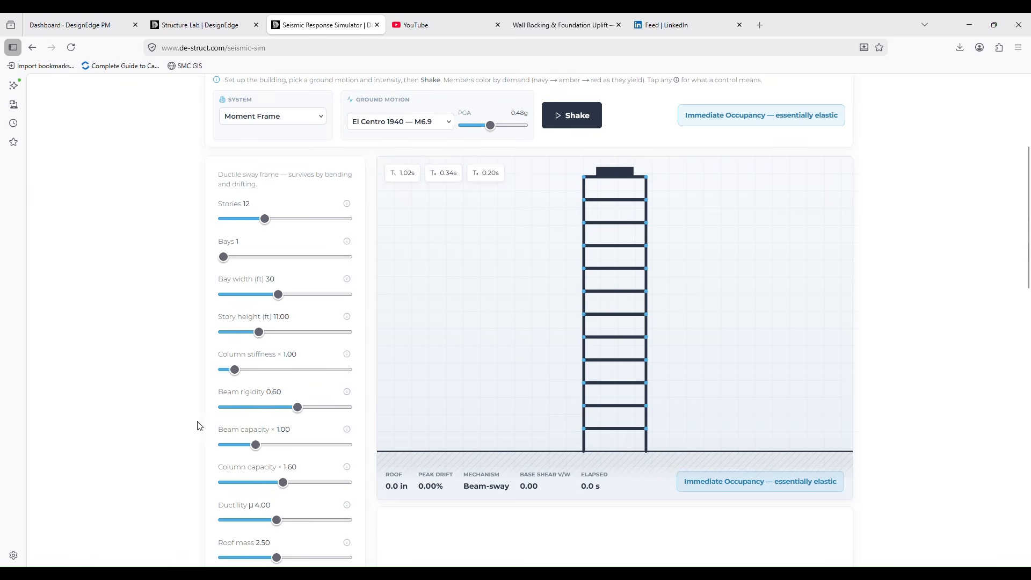
left_click(393, 121)
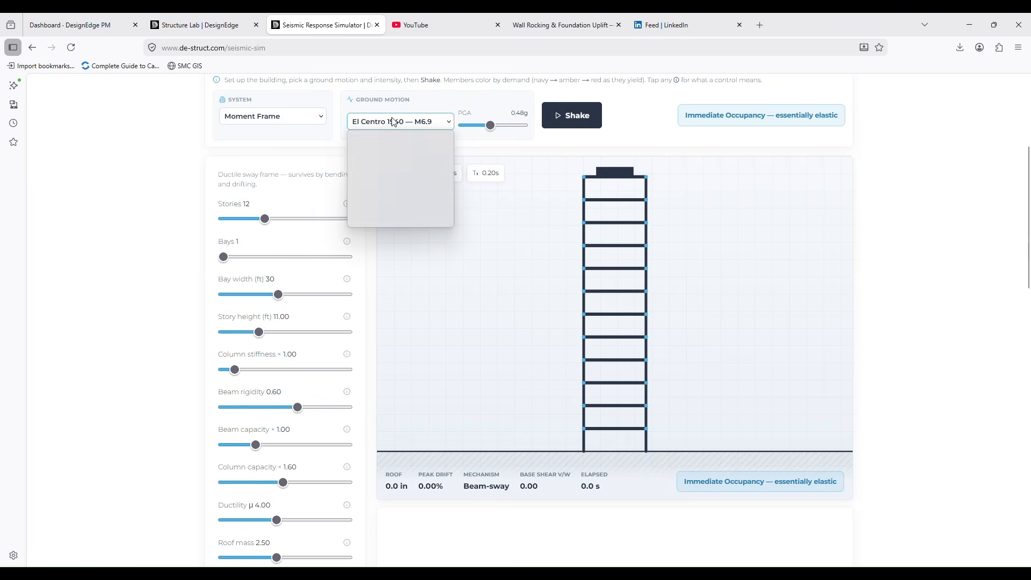
left_click(420, 168)
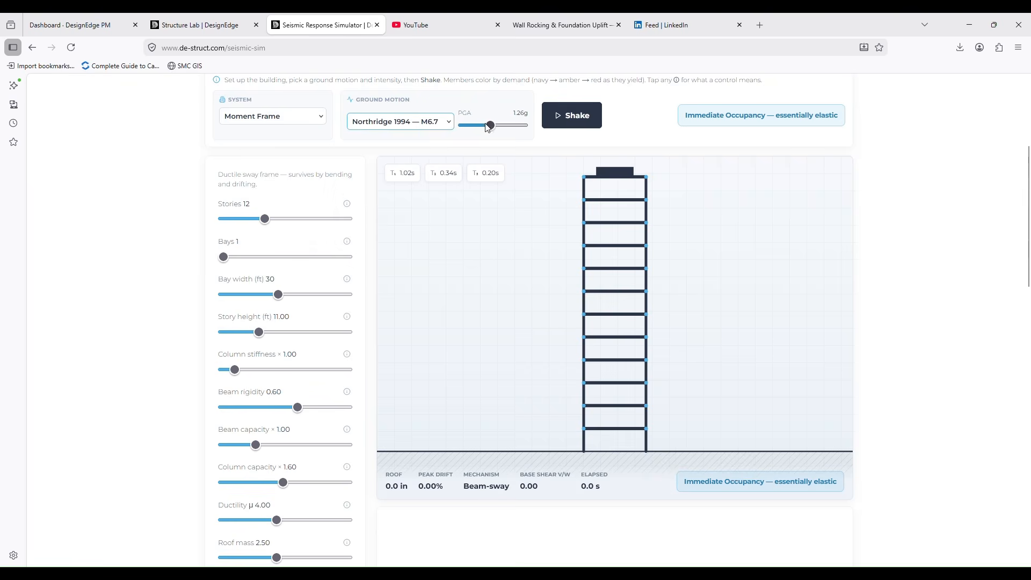
left_click_drag(488, 127, 510, 129)
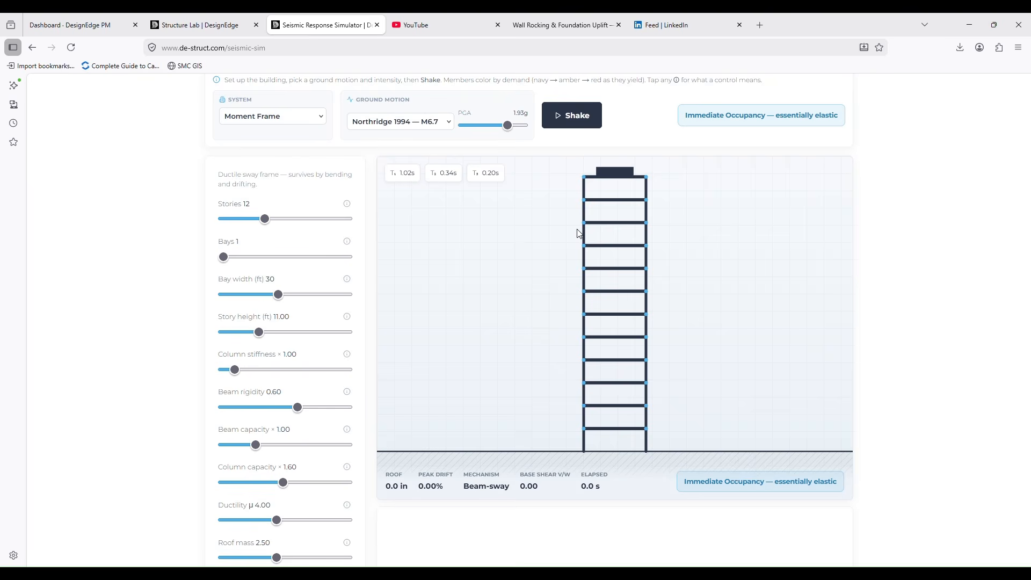
Set the PGA to 1.26g and change the structural system to URM (Masonry)
left_click_drag(507, 127, 485, 142)
left_click(264, 112)
key("Escape")
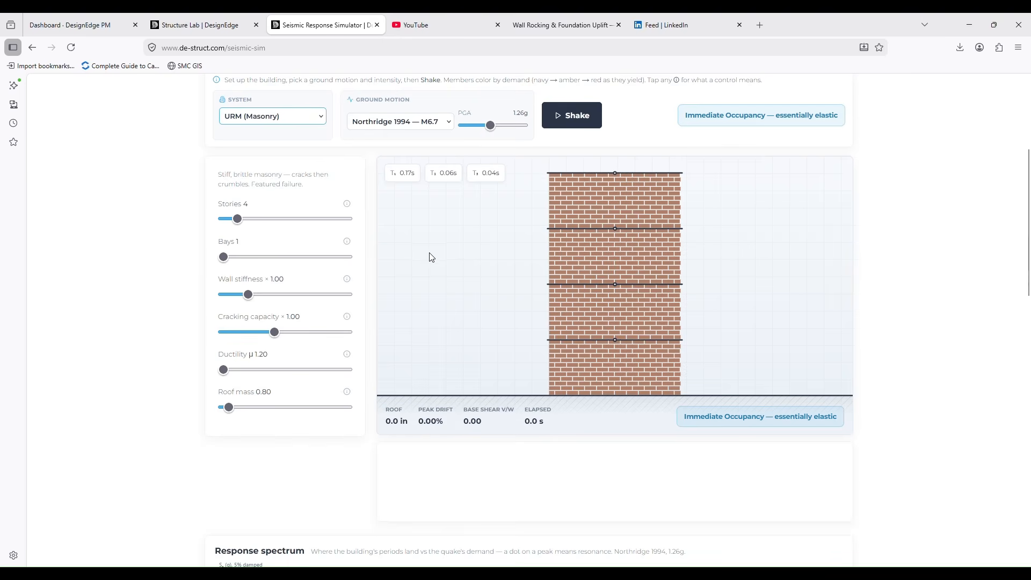
Change the structural system to Braced Frame
scroll(418, 269, "up", 1)
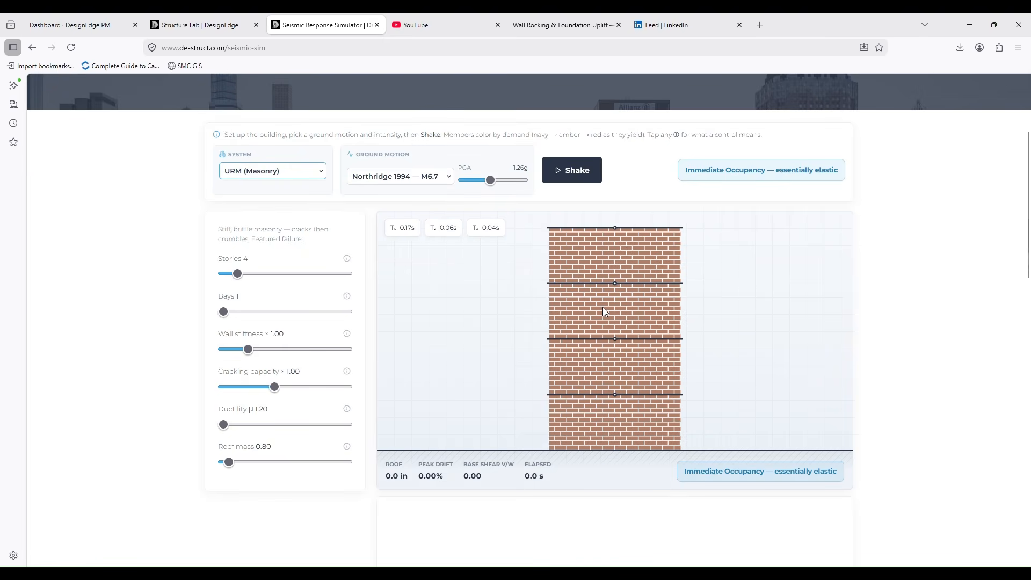
left_click(250, 171)
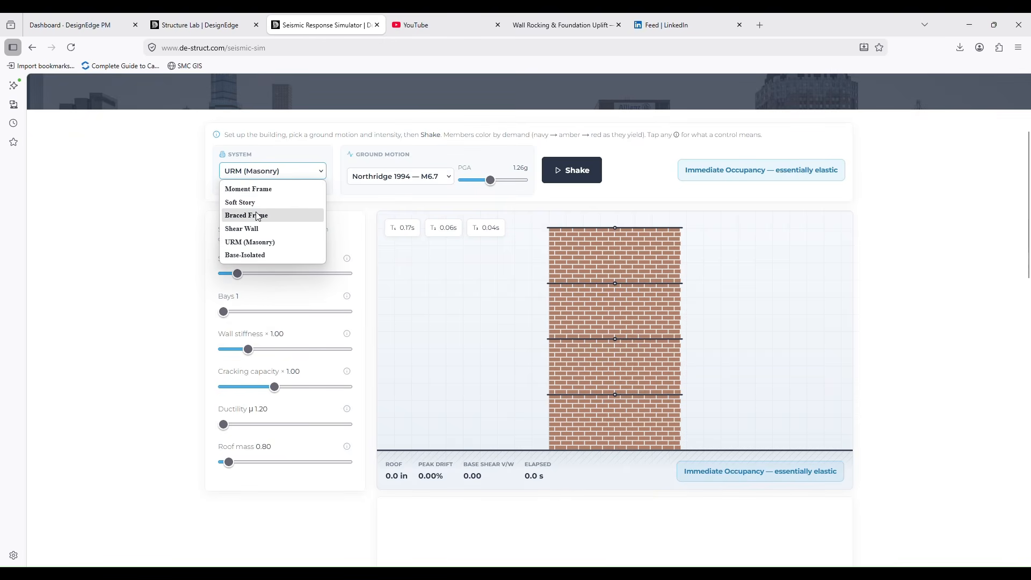
left_click(256, 214)
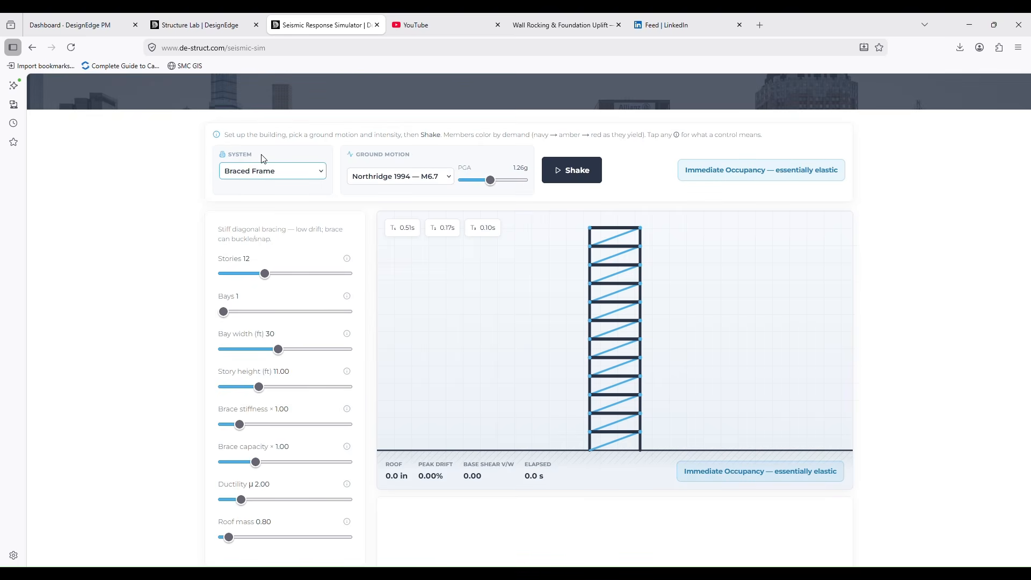
Set the PGA to 0.97g and run the shake simulation on the braced frame
left_click(489, 182)
left_click_drag(489, 183, 483, 182)
left_click(572, 170)
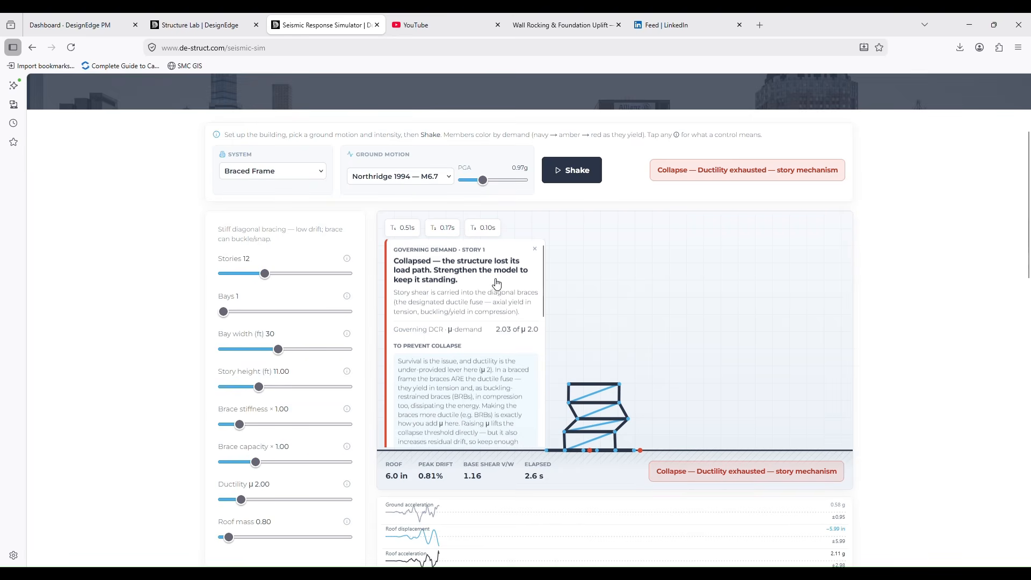
Read the detailed collapse assessment for the governing story, including the ductility, strength and stiffness advice, and close it
left_click(449, 308)
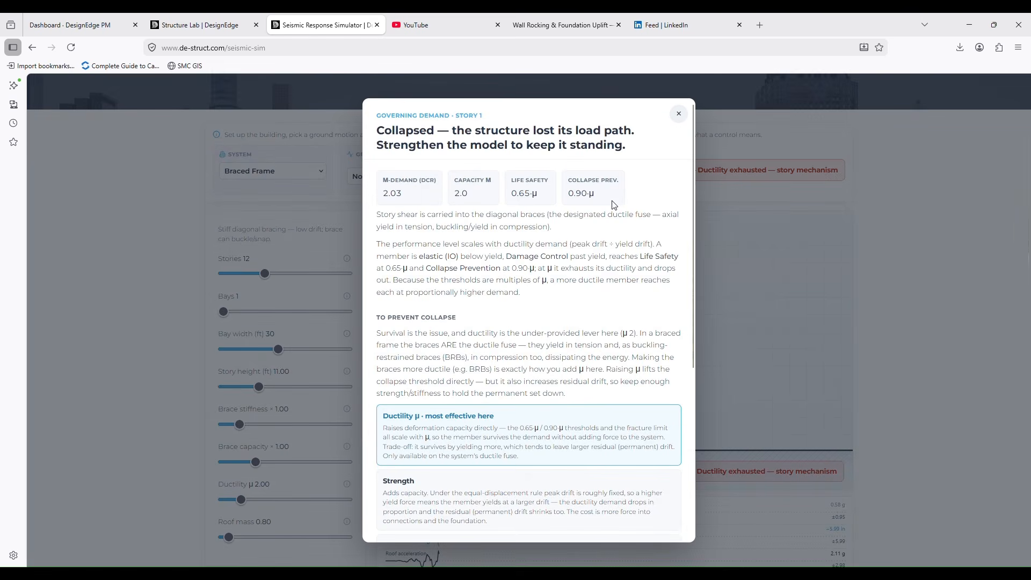
scroll(497, 328, "down", 2)
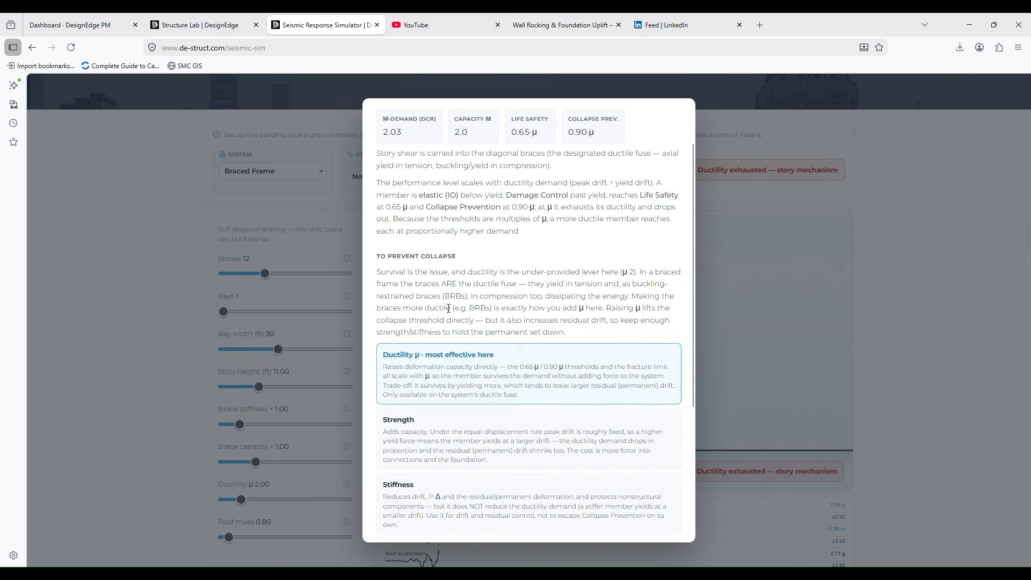
scroll(448, 308, "down", 2)
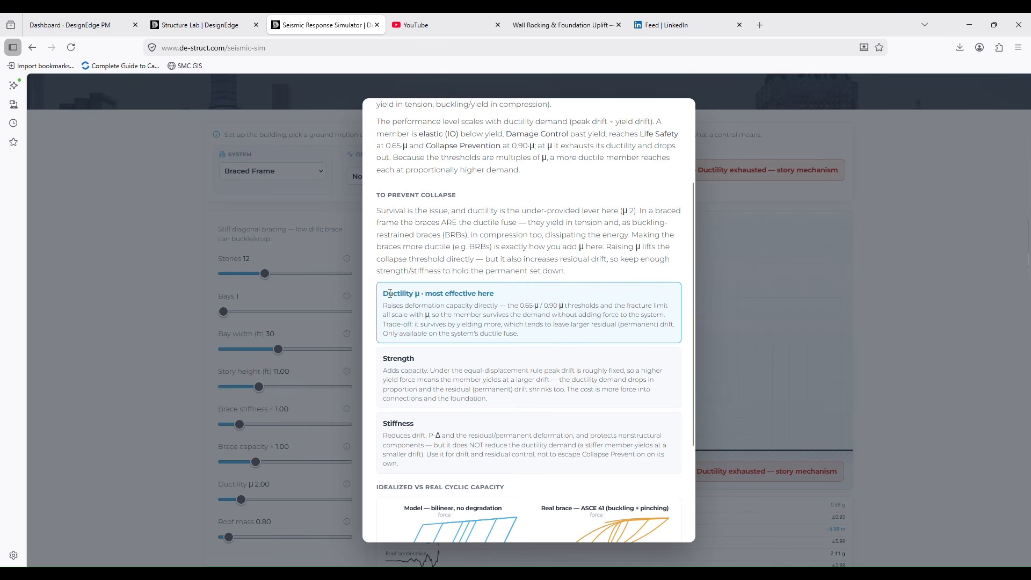
left_click_drag(390, 293, 541, 327)
left_click(541, 327)
scroll(438, 261, "up", 10)
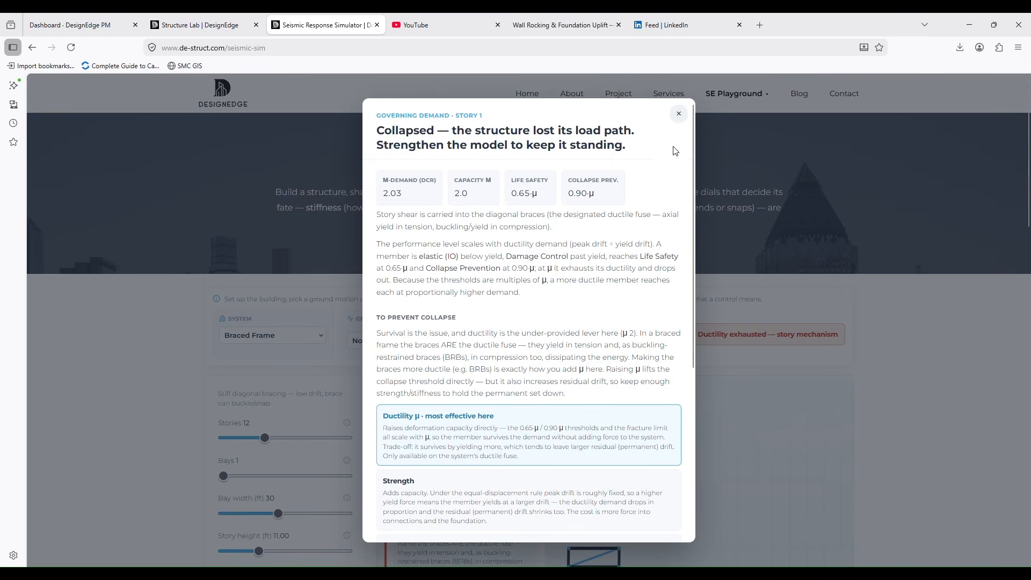
left_click(676, 111)
scroll(888, 333, "down", 3)
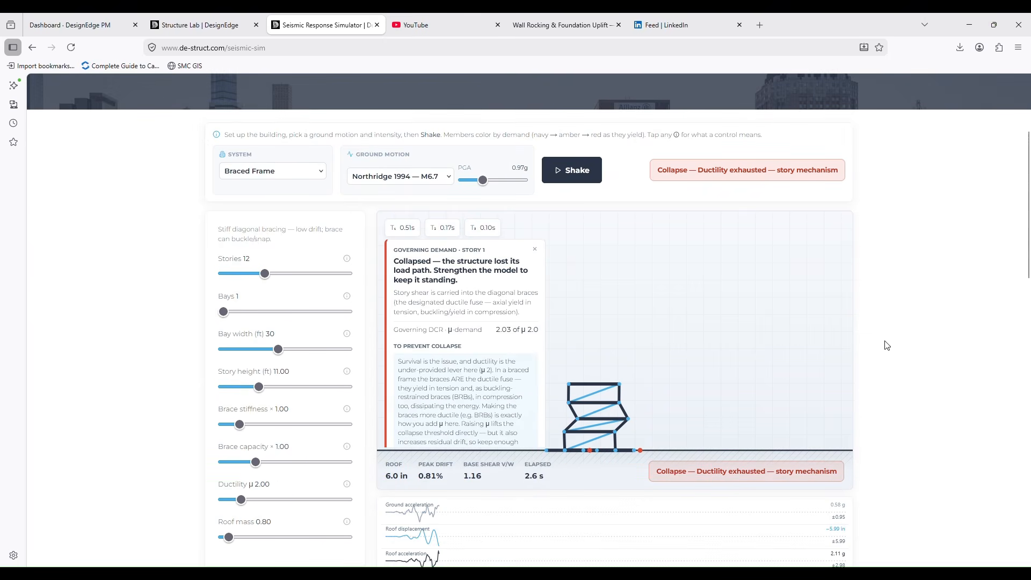
Set the braced frame's ductility μ to 5.50 and rerun the shake simulation
left_click_drag(242, 500, 302, 500)
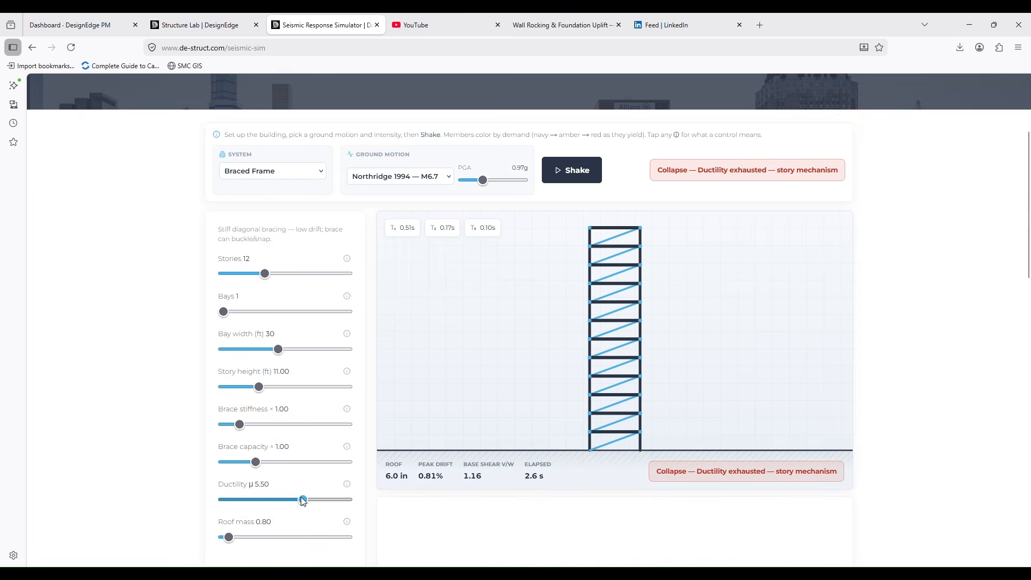
left_click(555, 168)
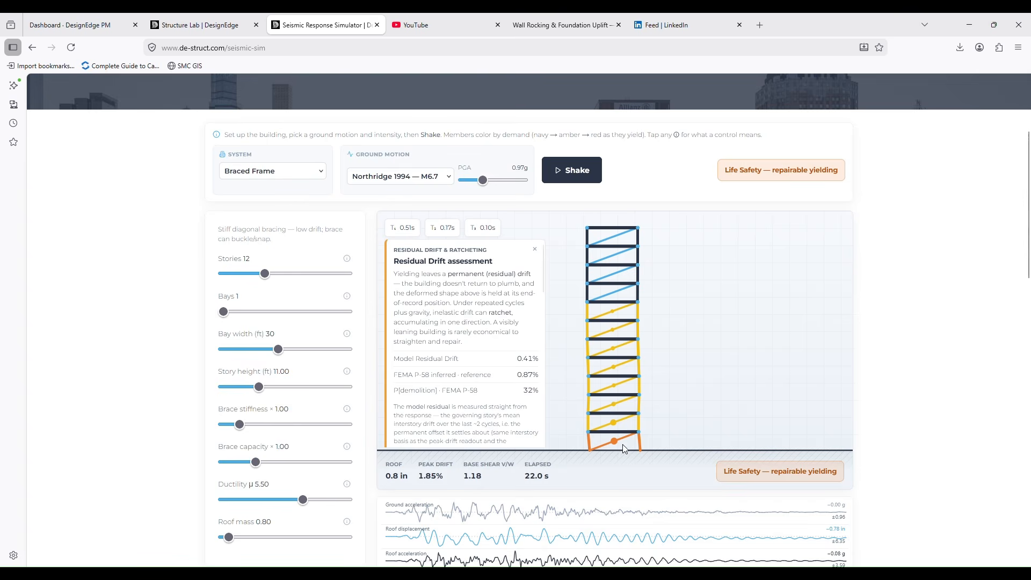
Examine the detailed residual drift assessment, covering the model and FEMA inferred drift, the demolition fragility curve and the cyclic capacity comparison
left_click(434, 278)
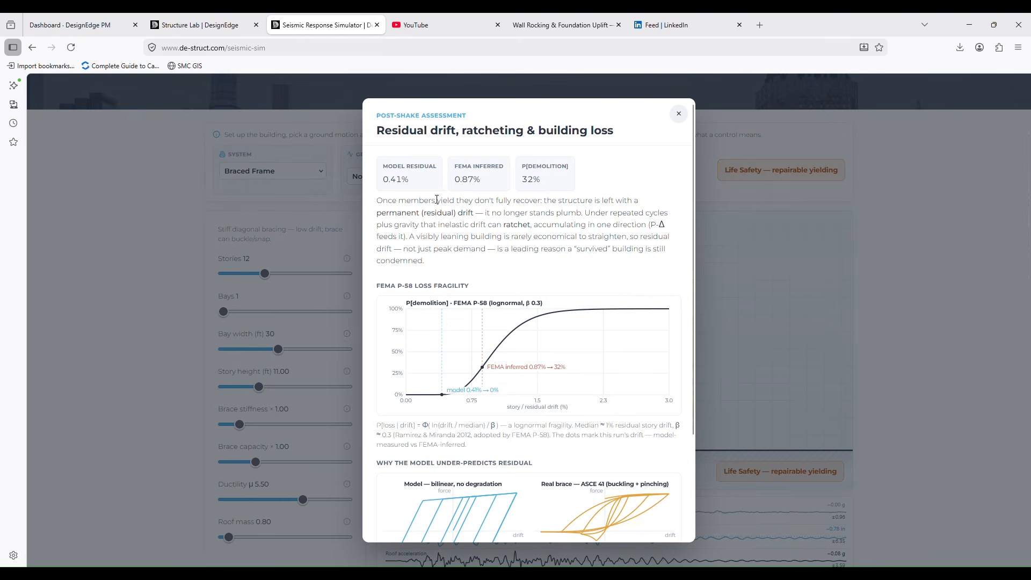
left_click_drag(386, 172, 430, 185)
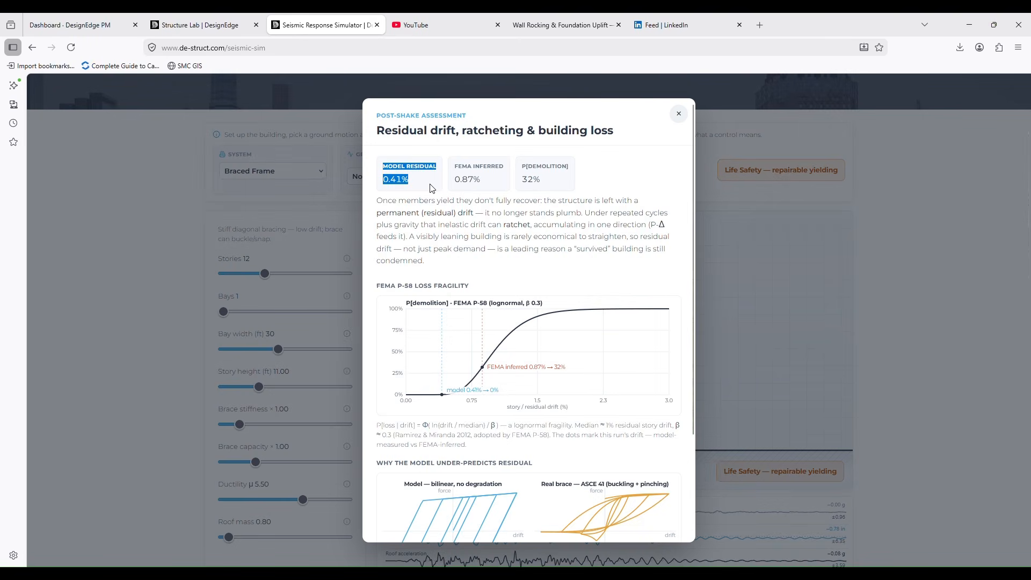
left_click(455, 169)
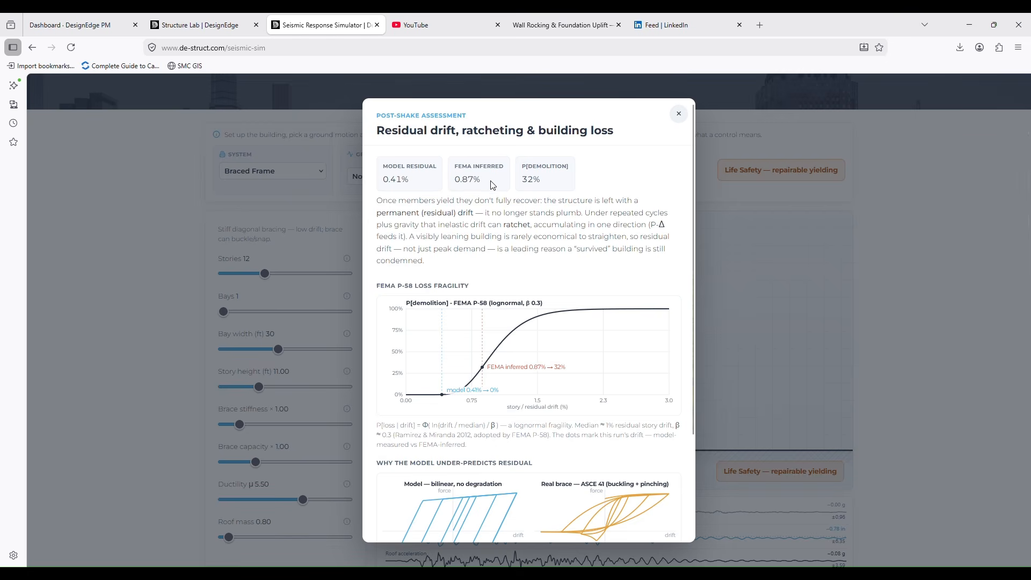
left_click_drag(490, 184, 460, 168)
left_click(519, 211)
scroll(489, 371, "down", 1)
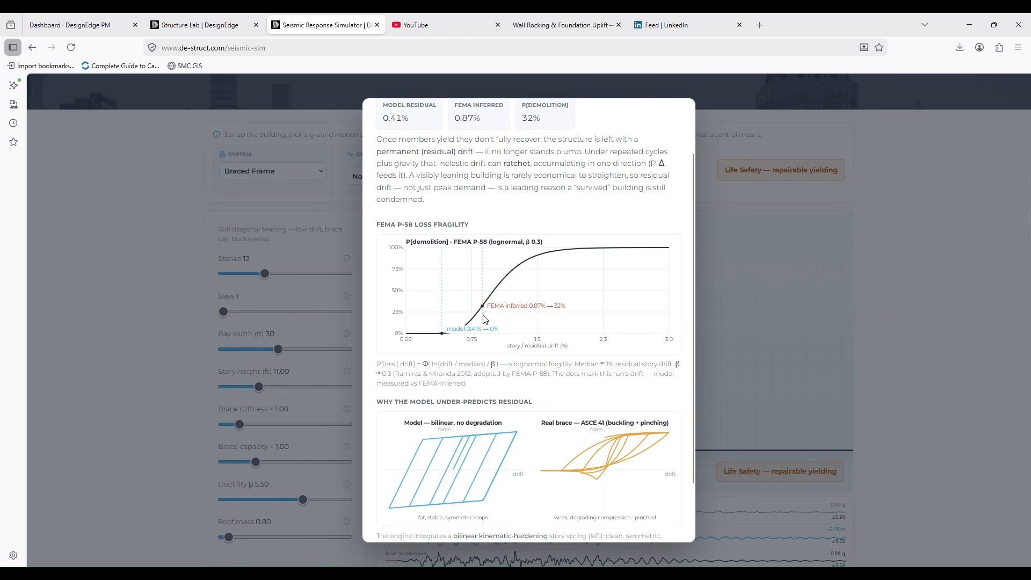
scroll(481, 345, "down", 1)
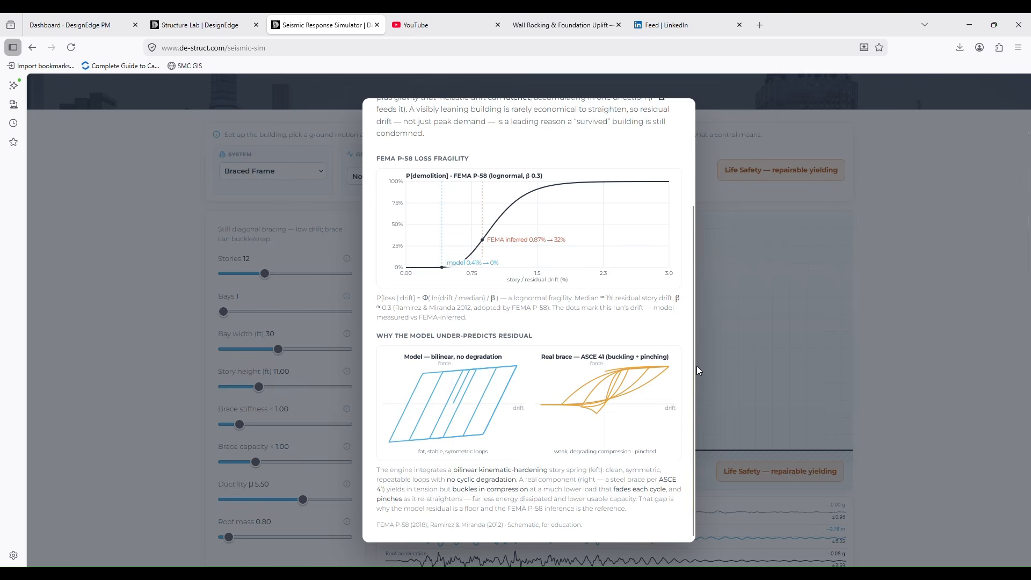
scroll(656, 333, "up", 3)
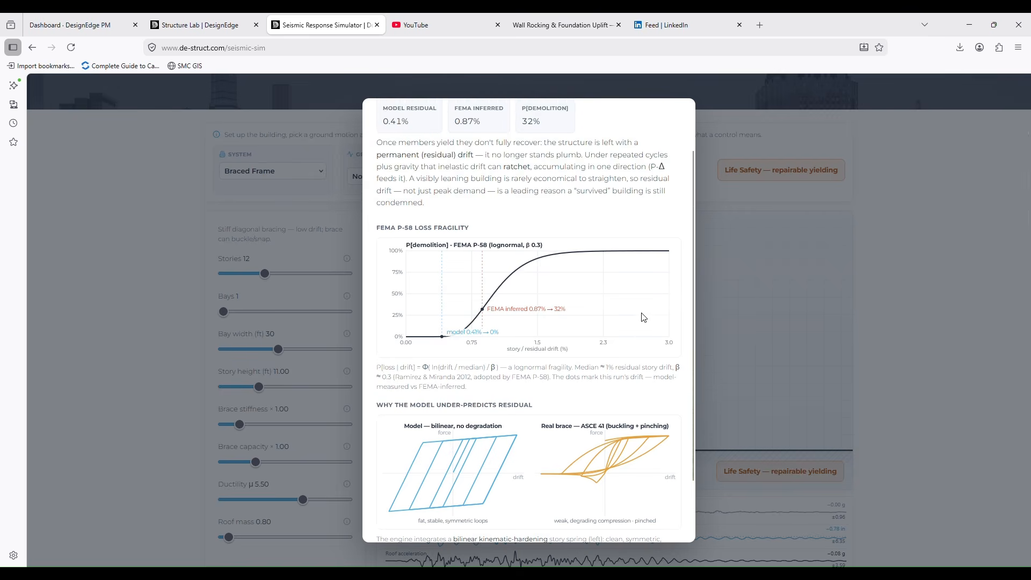
scroll(580, 320, "down", 2)
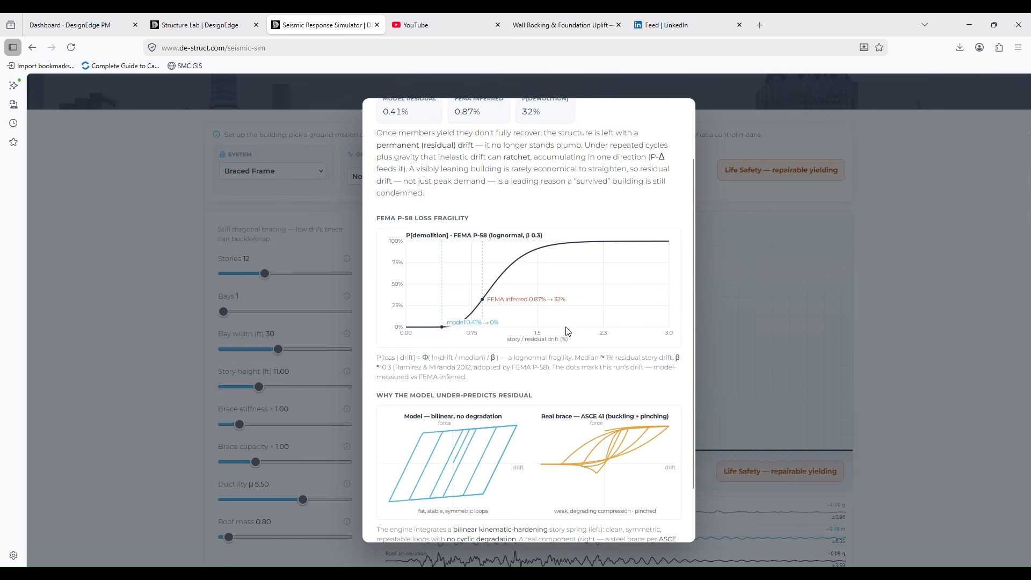
scroll(568, 332, "down", 1)
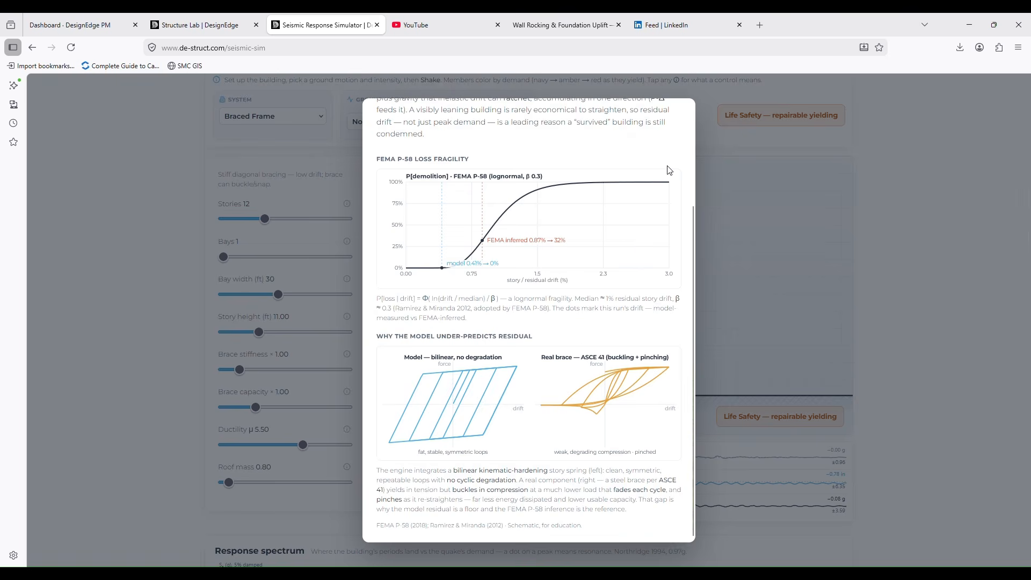
scroll(670, 167, "up", 2)
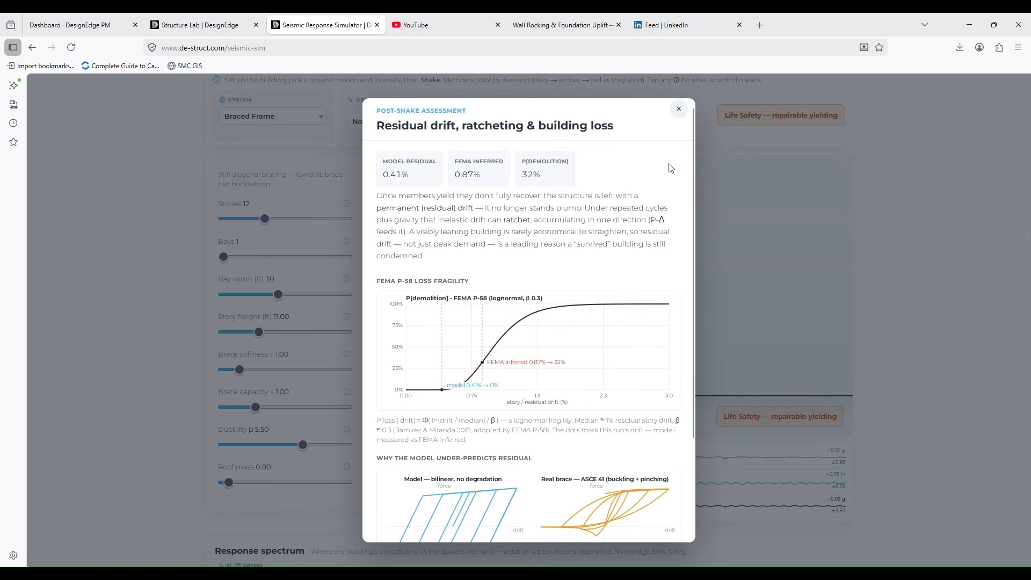
Close the detailed residual drift assessment and read the story 1 governing demand summary with its strength recommendation
left_click(679, 115)
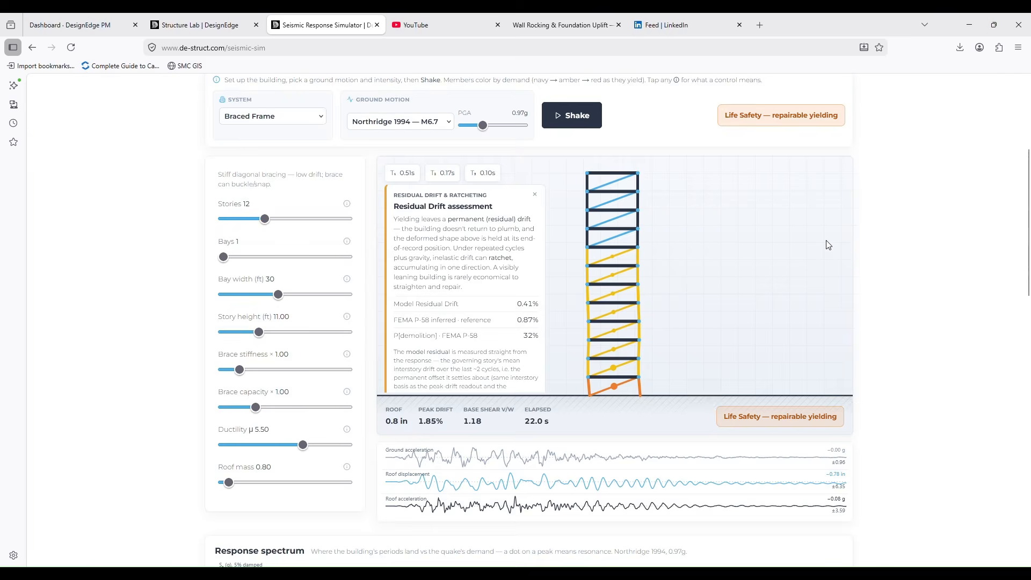
scroll(444, 336, "down", 2)
scroll(444, 336, "down", 5)
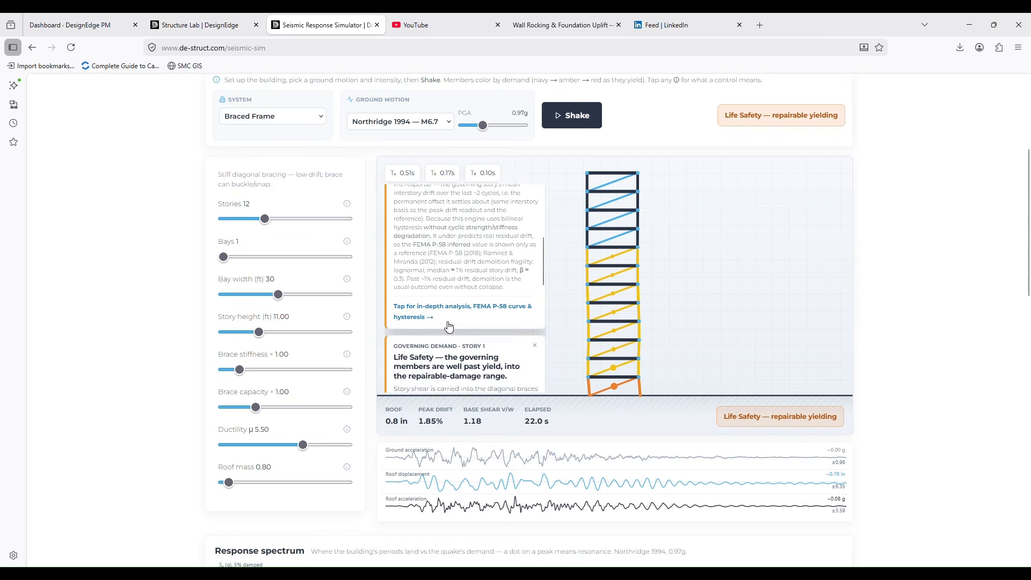
scroll(444, 293, "down", 2)
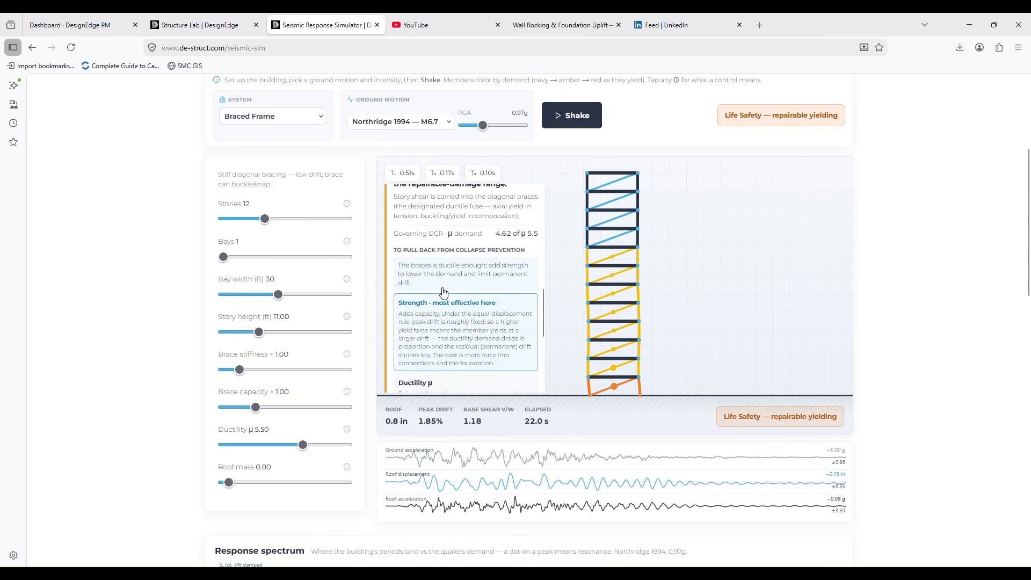
scroll(444, 294, "up", 2)
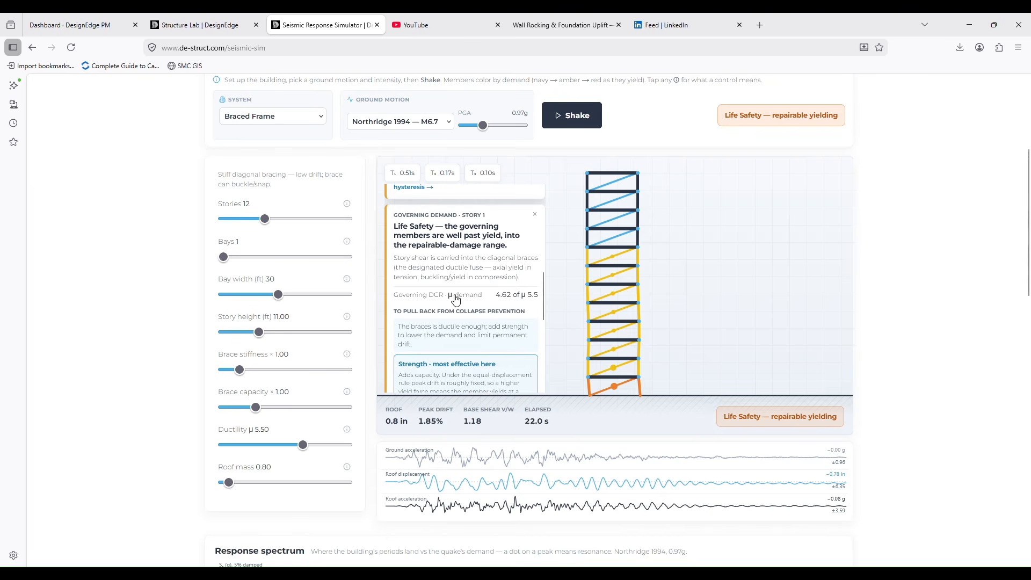
scroll(459, 294, "down", 2)
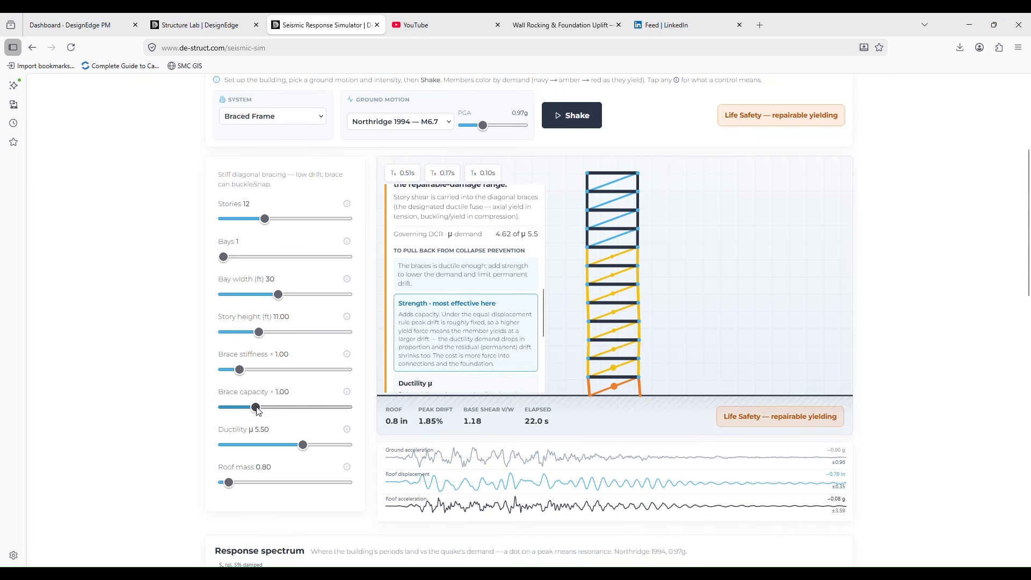
Set the brace capacity multiplier to 1.60, rerun the shake simulation and review the residual drift assessment
left_click_drag(257, 411, 283, 408)
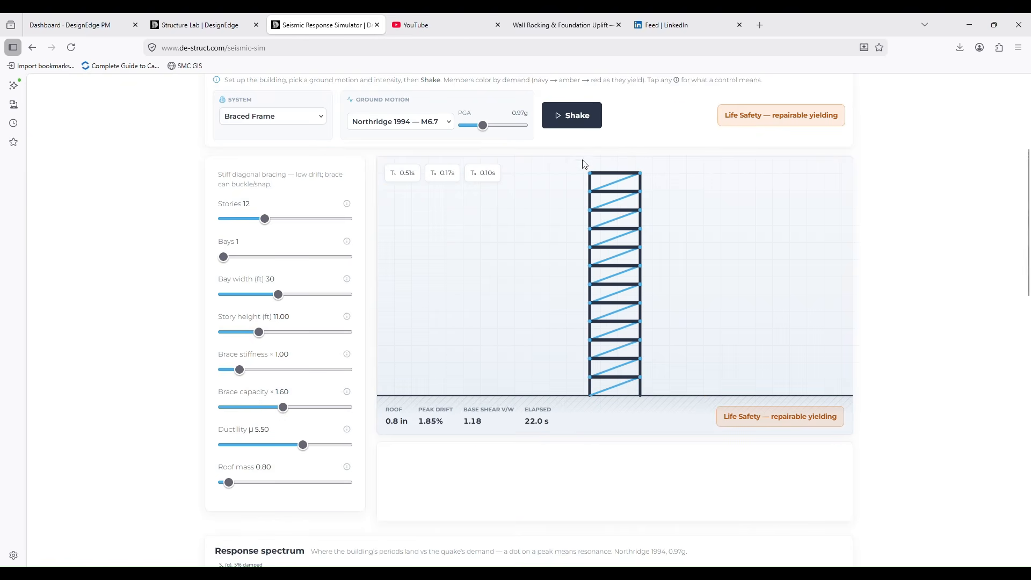
left_click(587, 122)
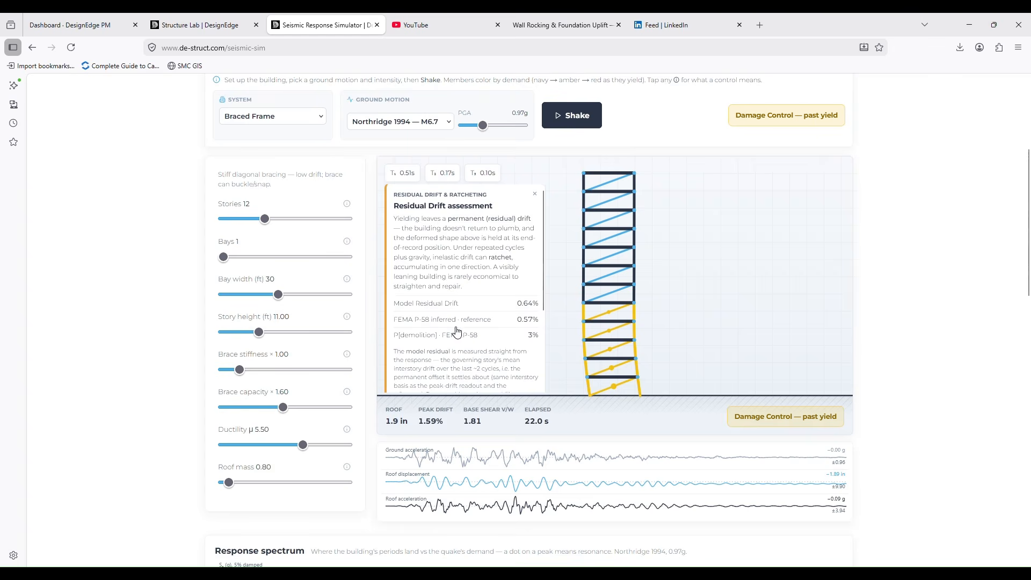
scroll(458, 331, "down", 3)
scroll(458, 331, "down", 1)
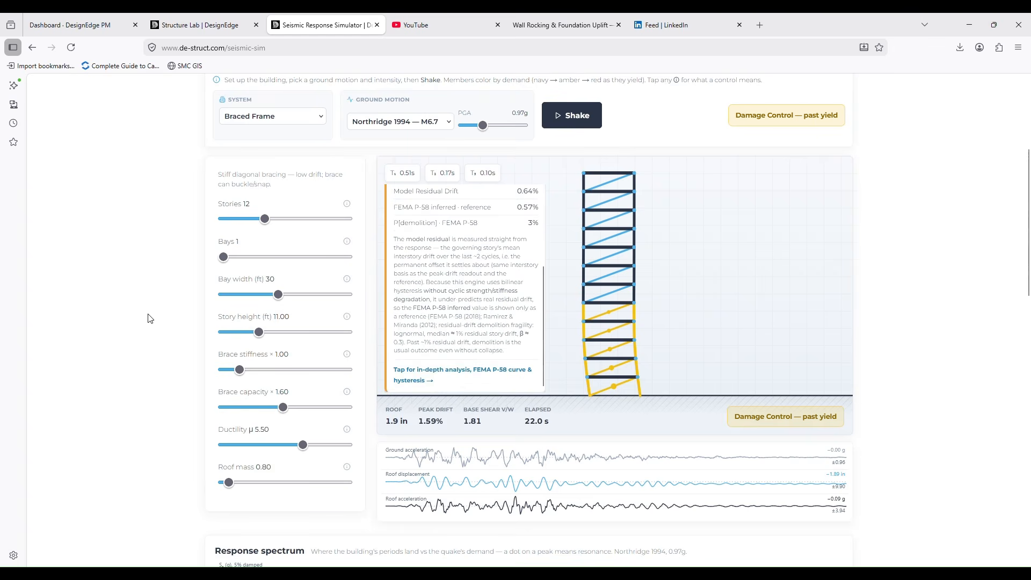
Shake the braced frame with the Mexico City 1985 record at 0.51g PGA and view its response spectrum
left_click(252, 117)
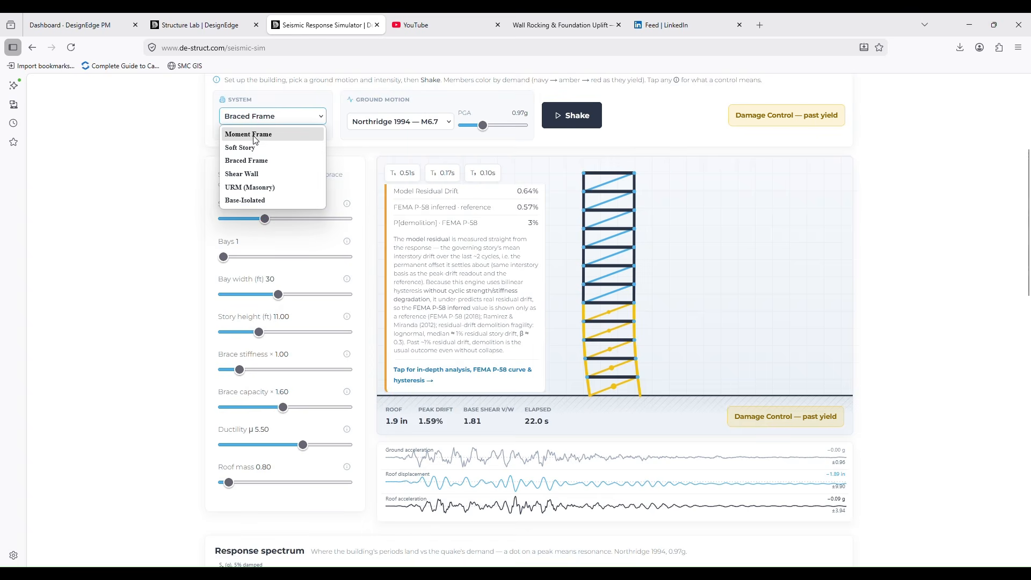
left_click(388, 122)
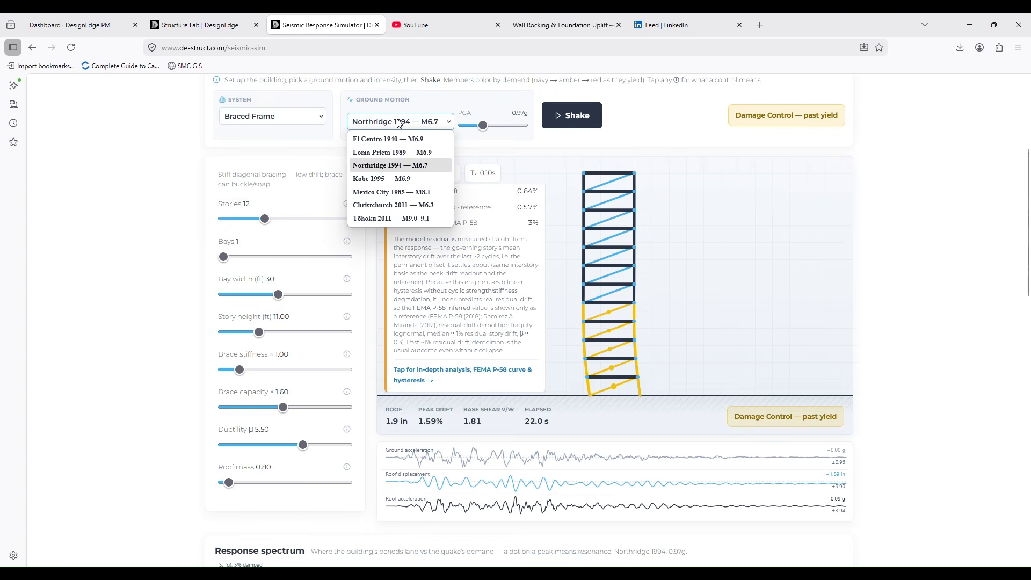
left_click(408, 192)
left_click_drag(482, 126, 562, 130)
left_click(585, 113)
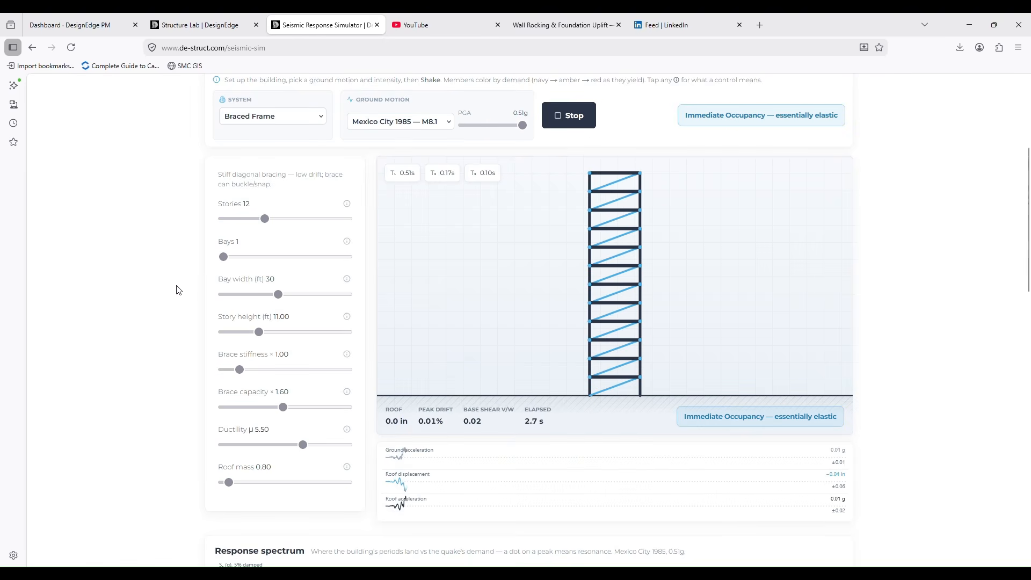
scroll(99, 270, "down", 3)
scroll(195, 320, "down", 2)
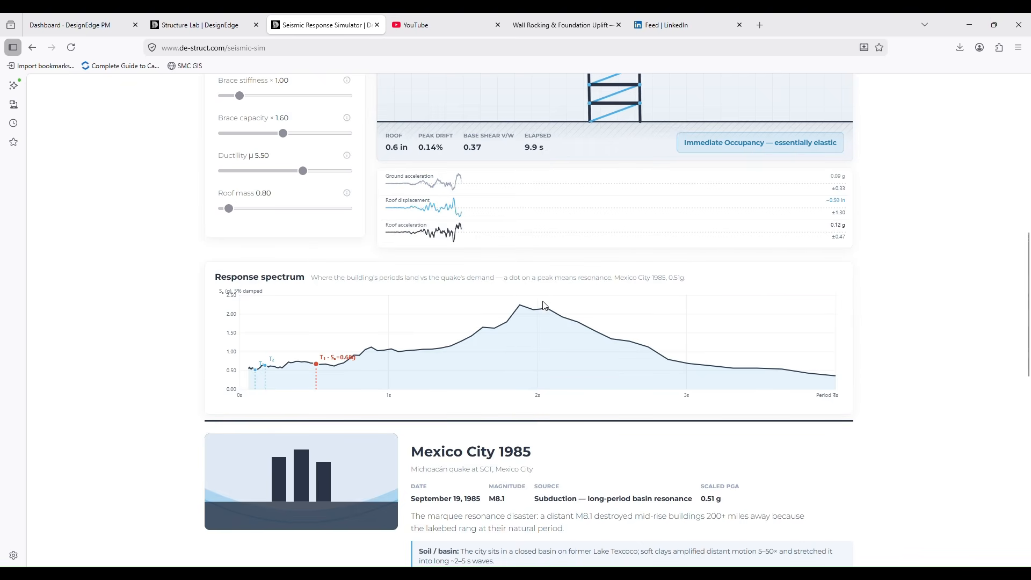
Stop the running simulation, choose the Northridge 1994 ground motion and examine its response spectrum
scroll(540, 349, "up", 7)
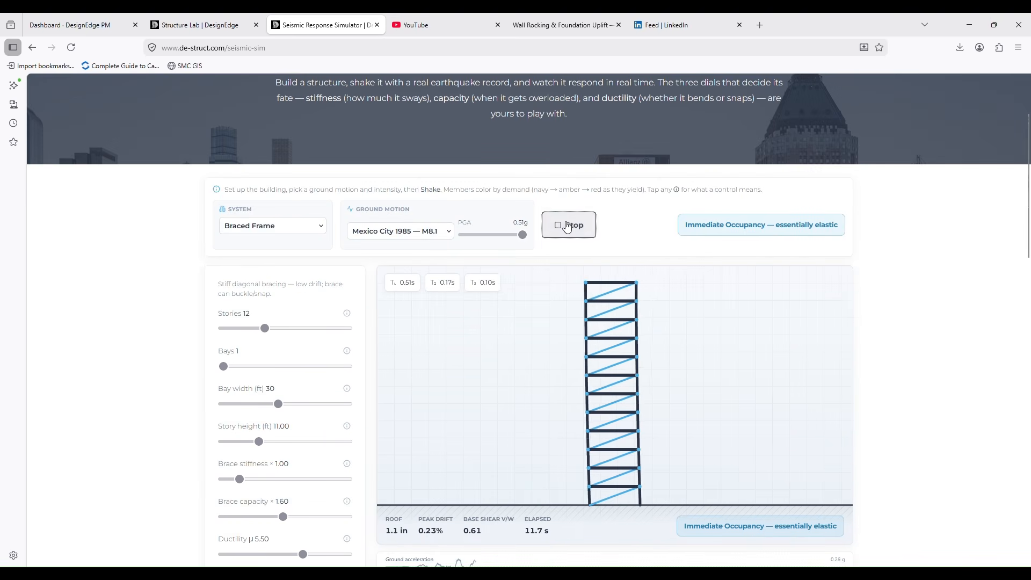
left_click(568, 225)
left_click(430, 233)
left_click(401, 274)
scroll(412, 290, "down", 6)
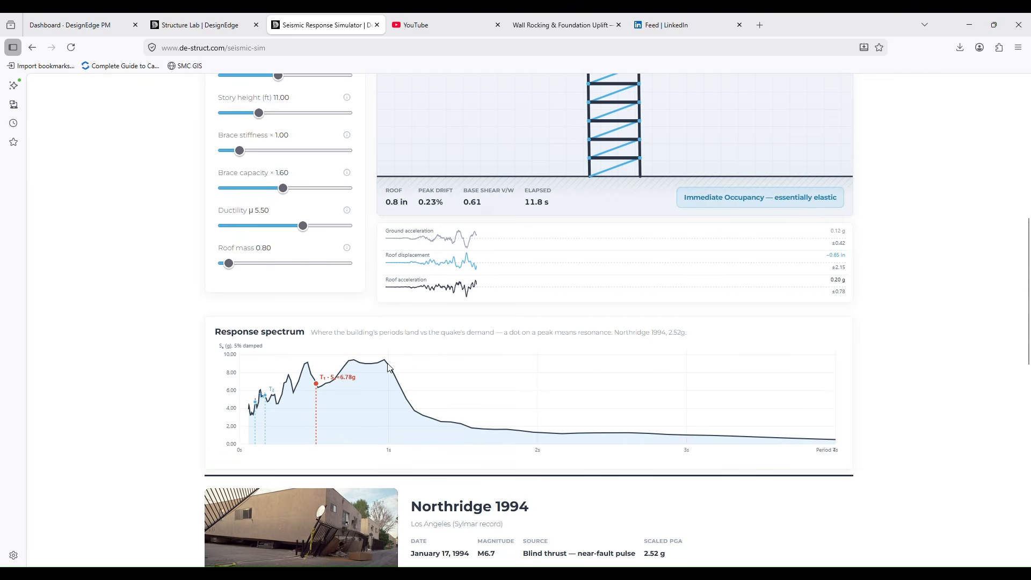
scroll(389, 367, "down", 1)
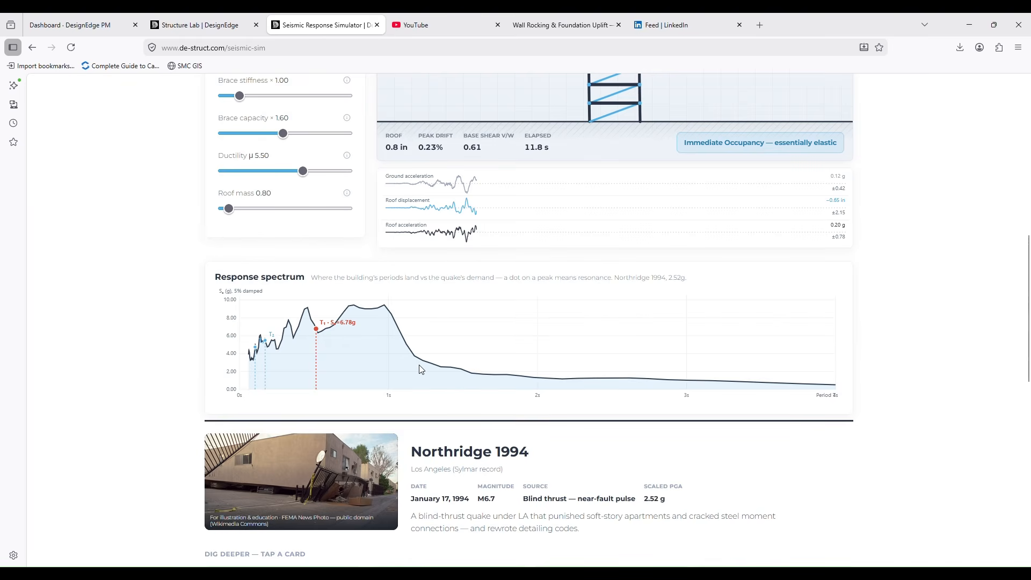
scroll(585, 389, "down", 1)
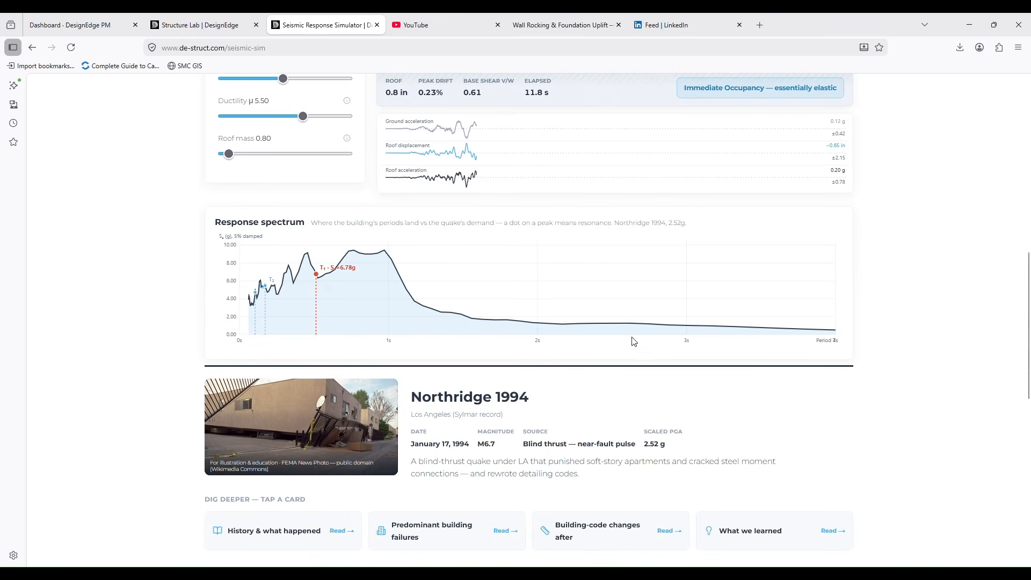
scroll(601, 376, "down", 1)
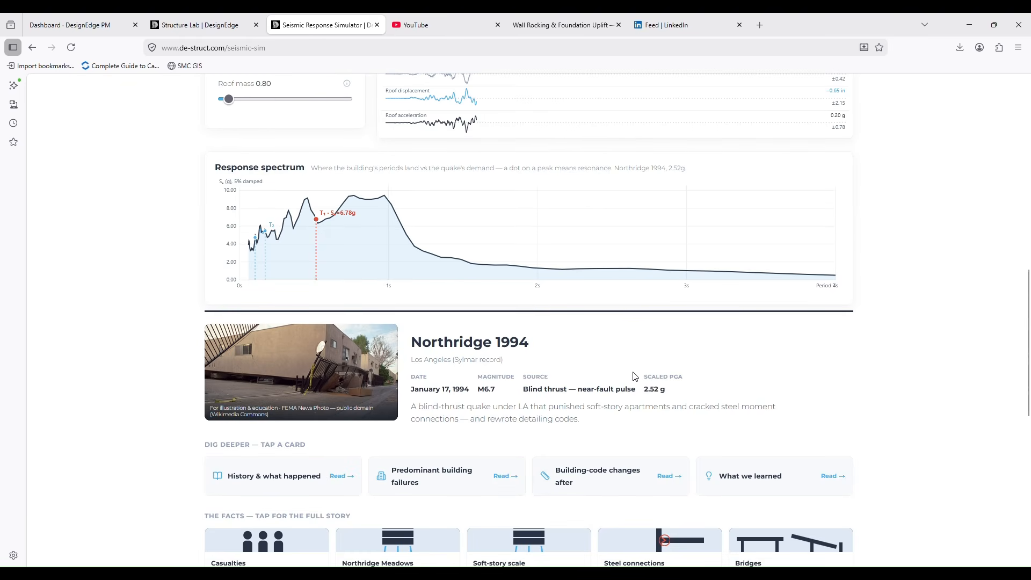
Read the Northridge card on building-code changes after the earthquake and close it
scroll(633, 376, "down", 2)
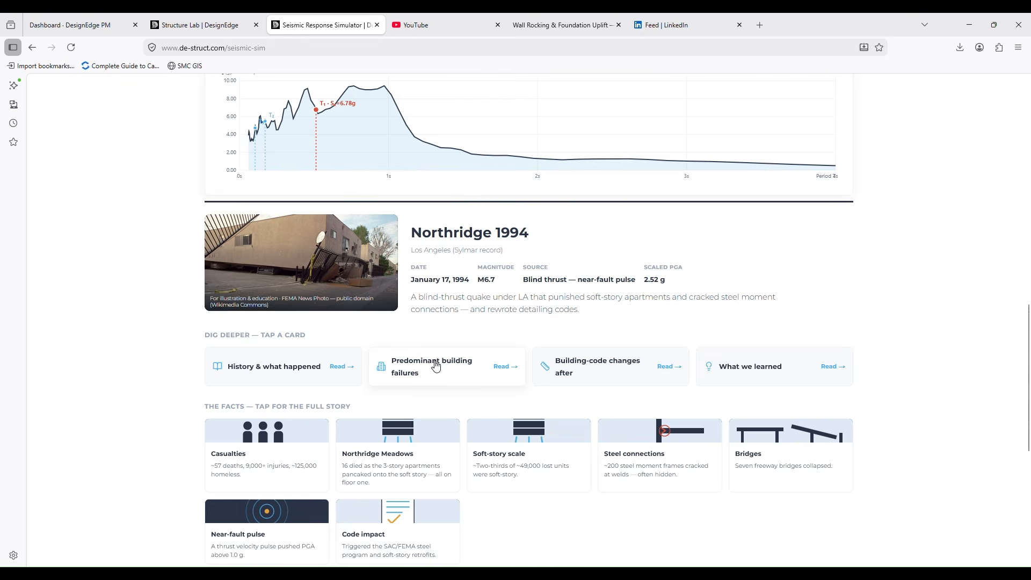
left_click(613, 367)
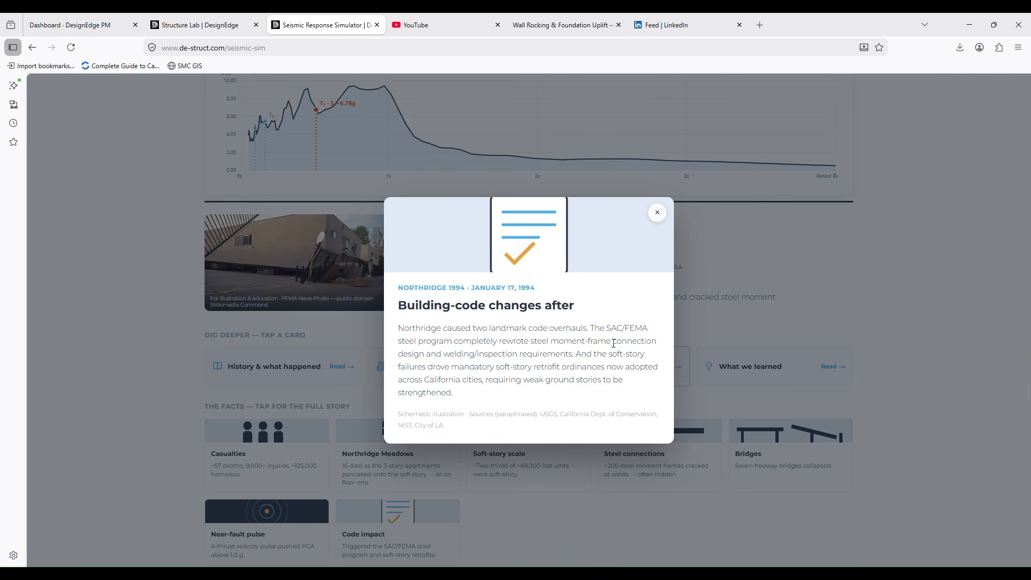
left_click(656, 213)
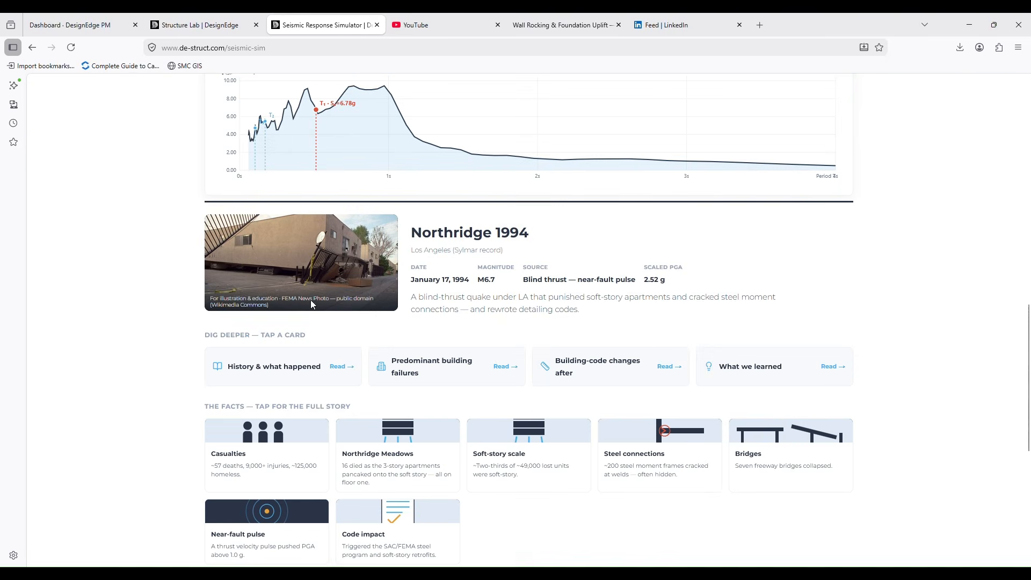
scroll(279, 321, "up", 1)
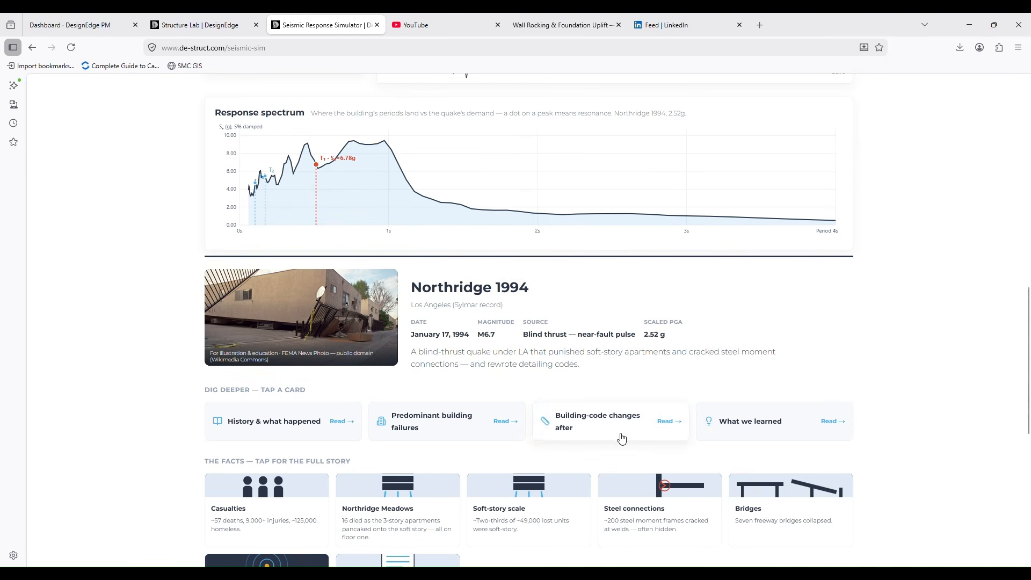
scroll(334, 462, "up", 4)
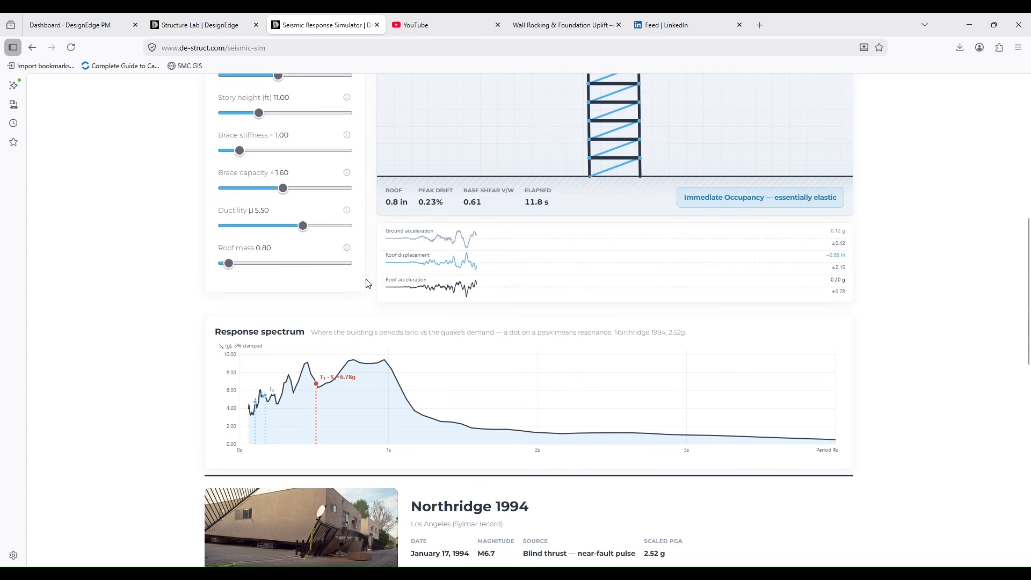
Leave the seismic simulator and bring up the Structure Lab page containing the braced tower model
scroll(368, 284, "up", 4)
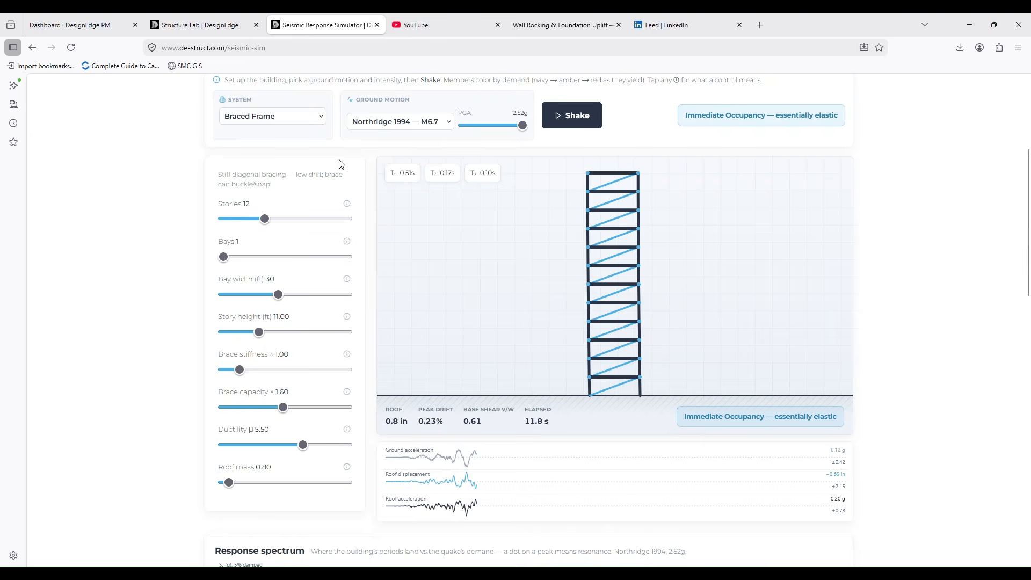
scroll(339, 163, "up", 1)
scroll(336, 124, "up", 2)
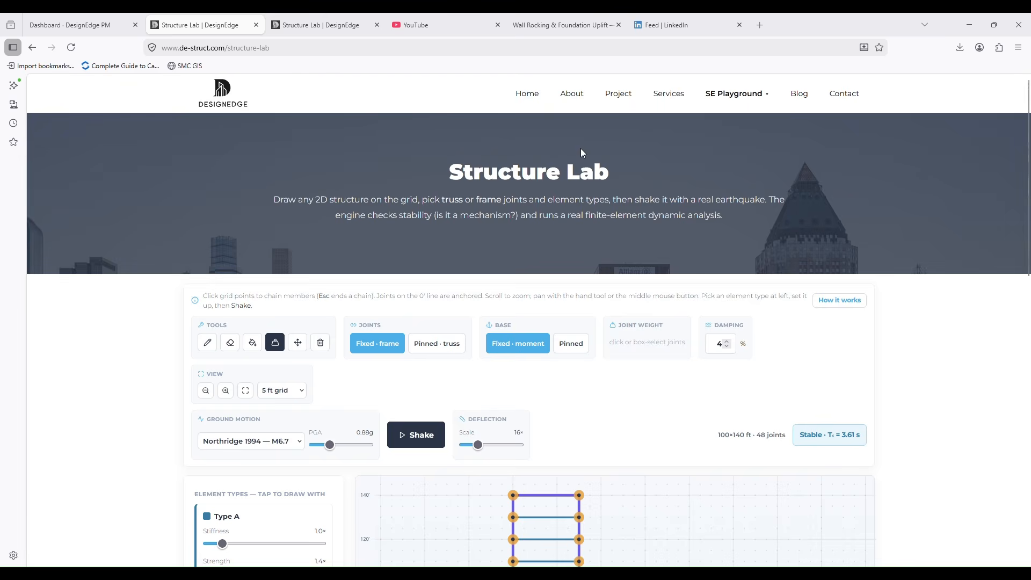
mouse_move(744, 103)
left_click(307, 27)
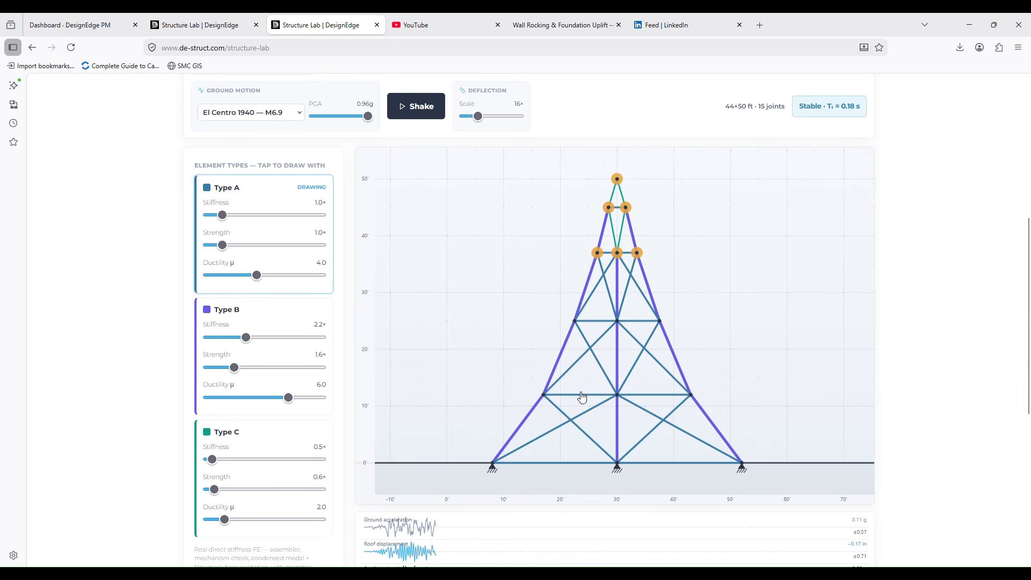
Assign a joint weight of 75 kip to the tower's nine uppermost joints
scroll(678, 317, "down", 4)
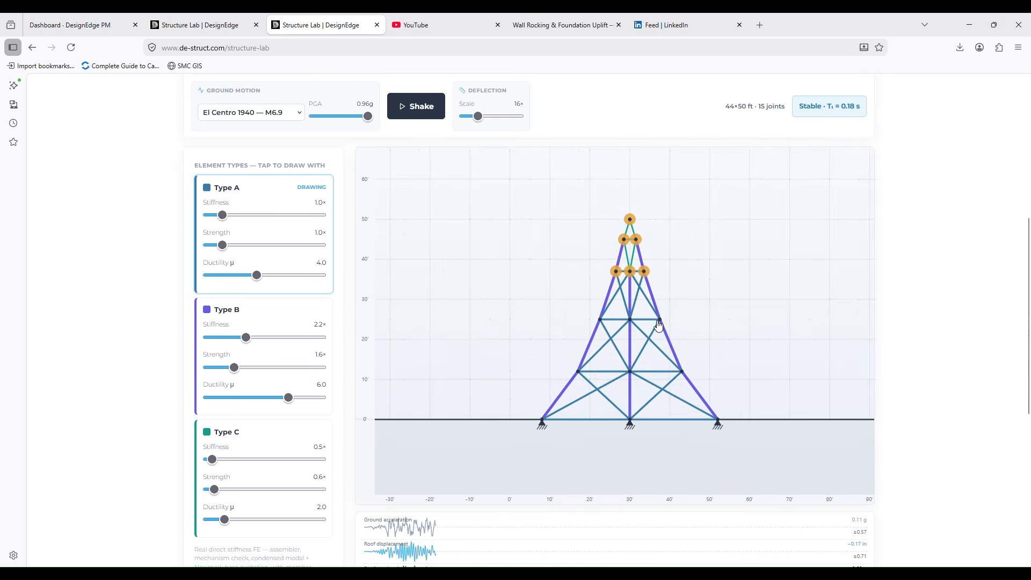
scroll(707, 352, "up", 3)
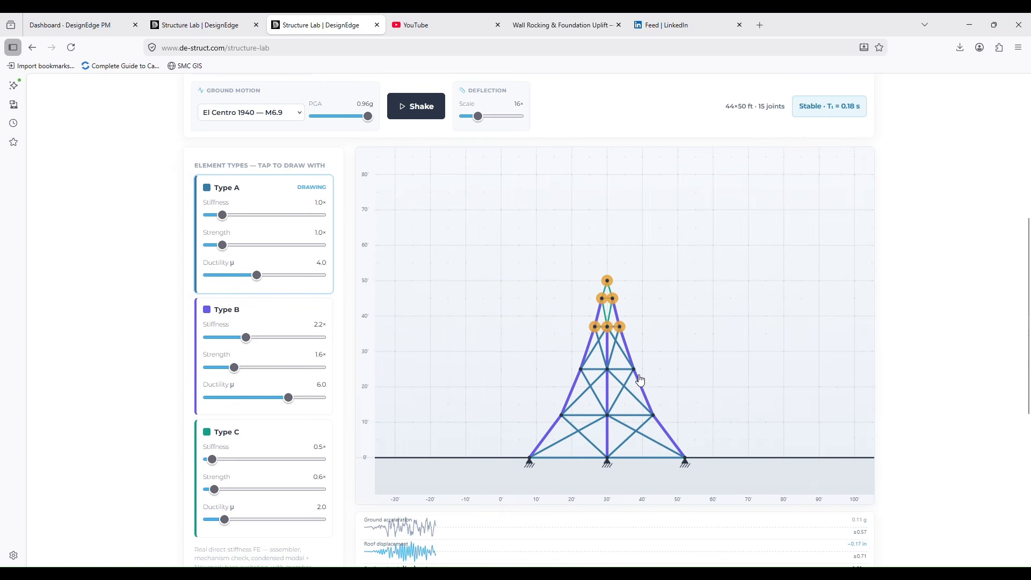
scroll(1002, 334, "up", 2)
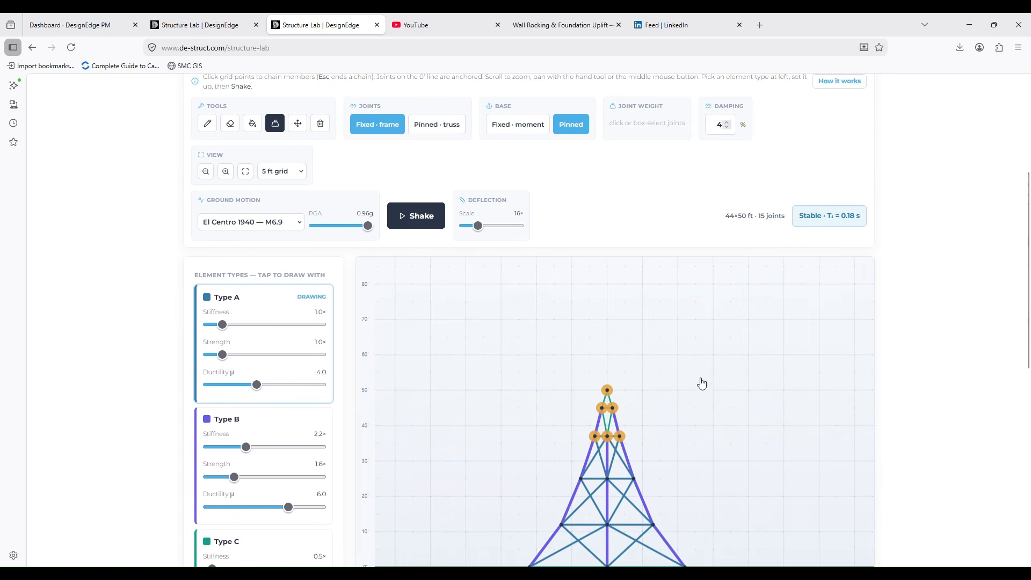
scroll(610, 438, "up", 2)
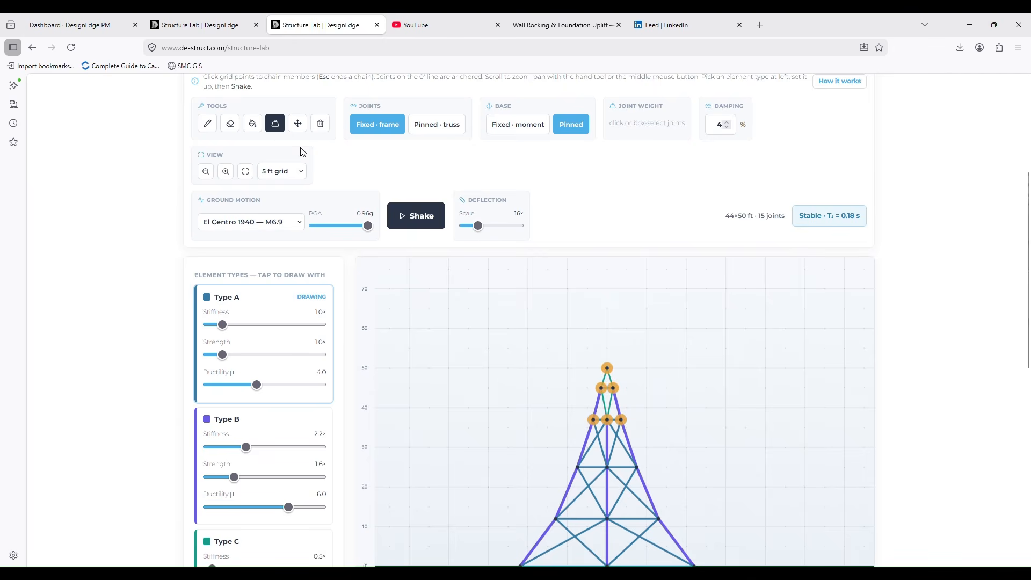
left_click_drag(525, 346, 698, 456)
left_click_drag(517, 330, 707, 492)
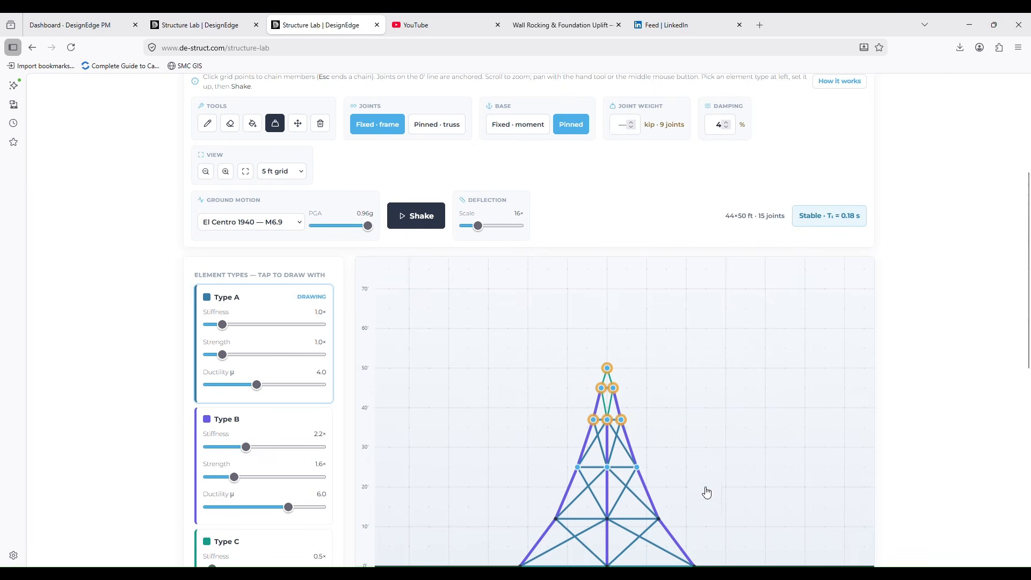
left_click(616, 129)
type("75")
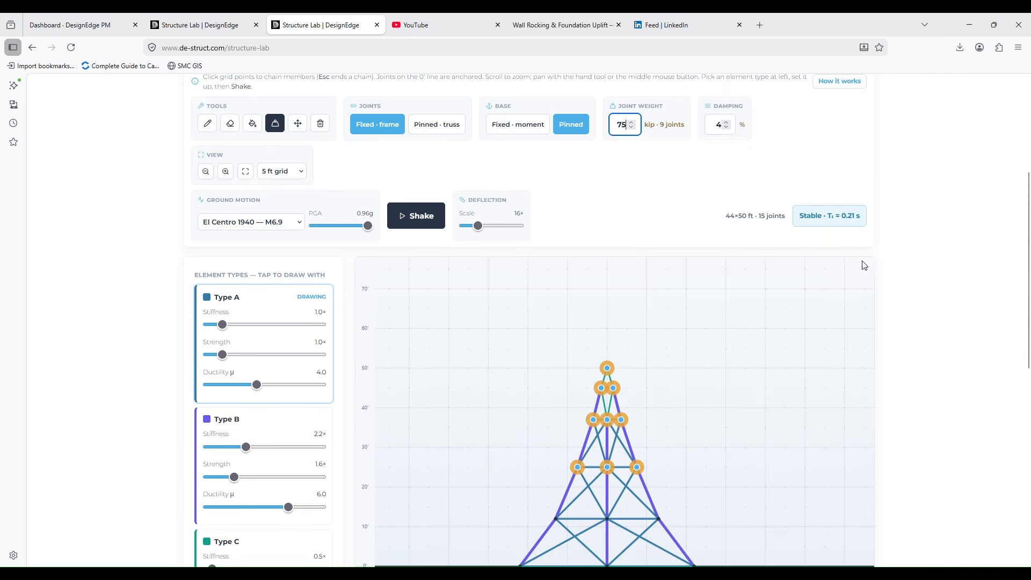
left_click(782, 333)
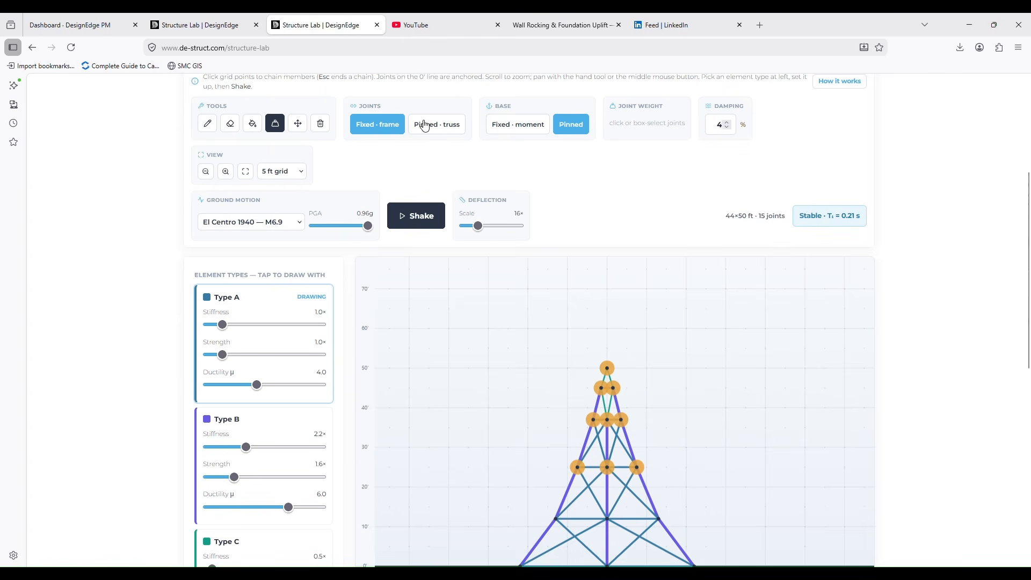
Switch the weighted tower's joints from fixed frame to Pinned - truss
left_click(450, 128)
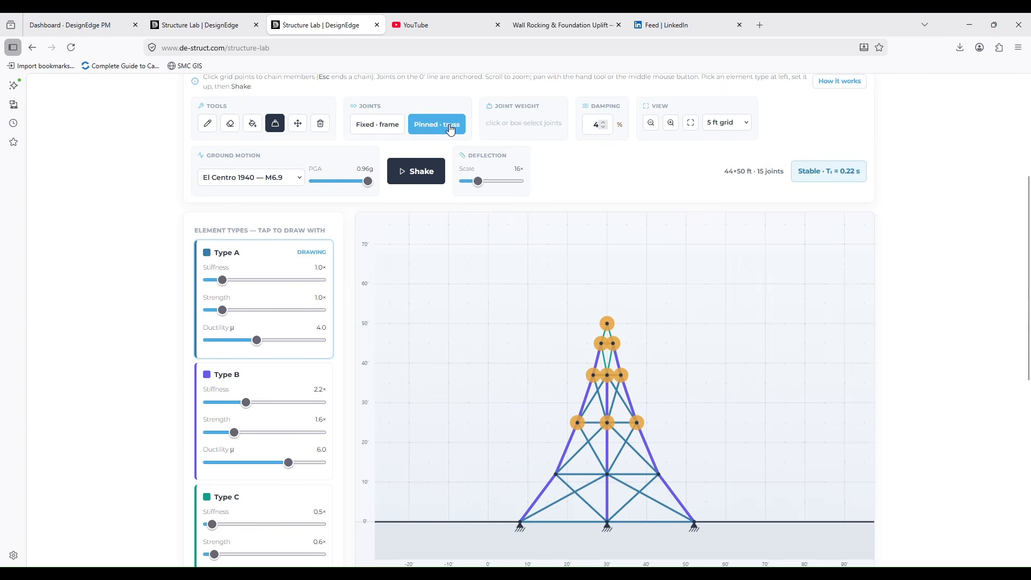
scroll(645, 419, "up", 1)
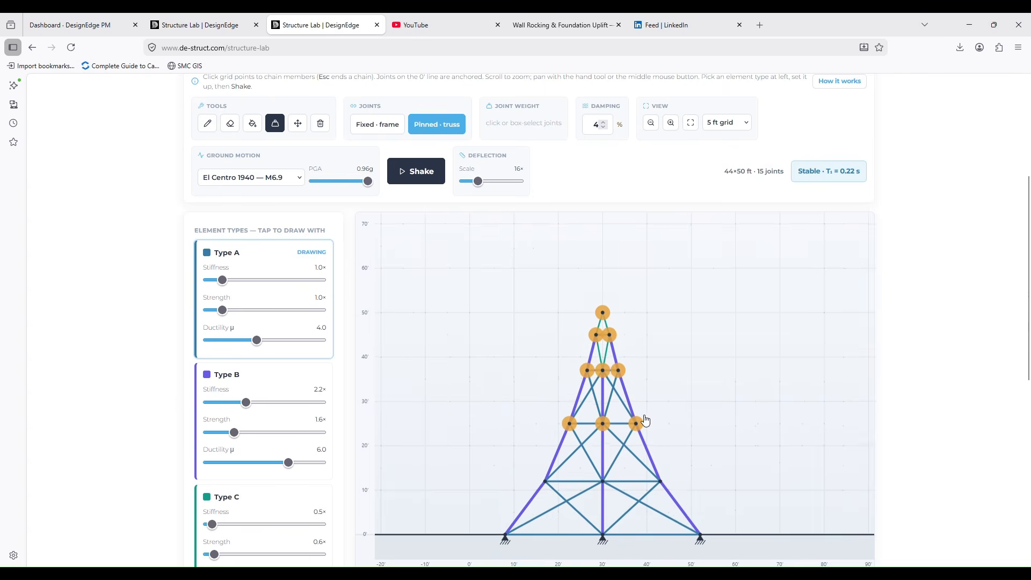
left_click_drag(646, 424, 657, 403)
Choose the Northridge 1994 — M6.7 ground motion with a PGA of 1.01g, shake the truss tower and stop the run
left_click(265, 190)
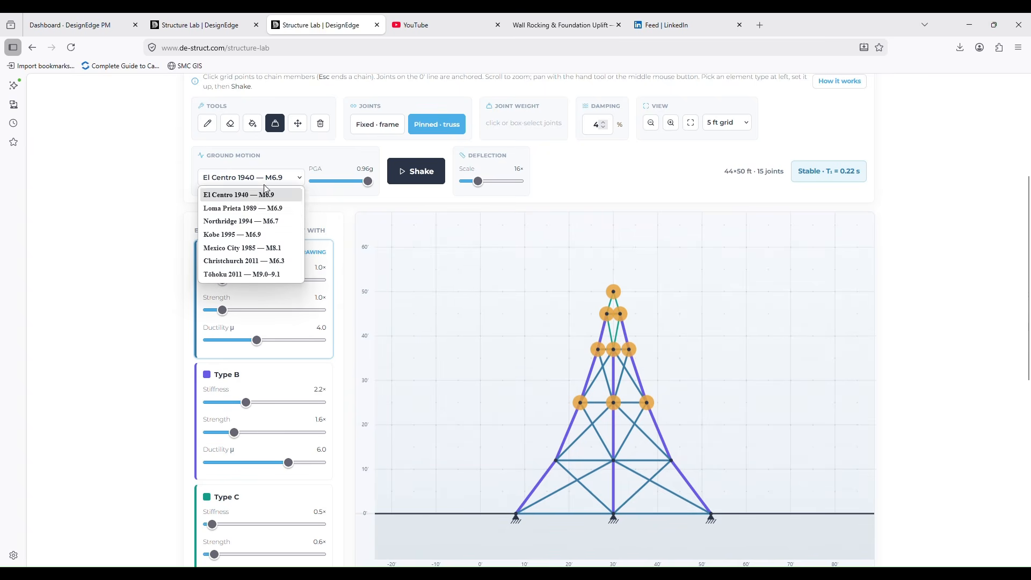
left_click(242, 221)
left_click(365, 182)
left_click_drag(364, 183, 336, 185)
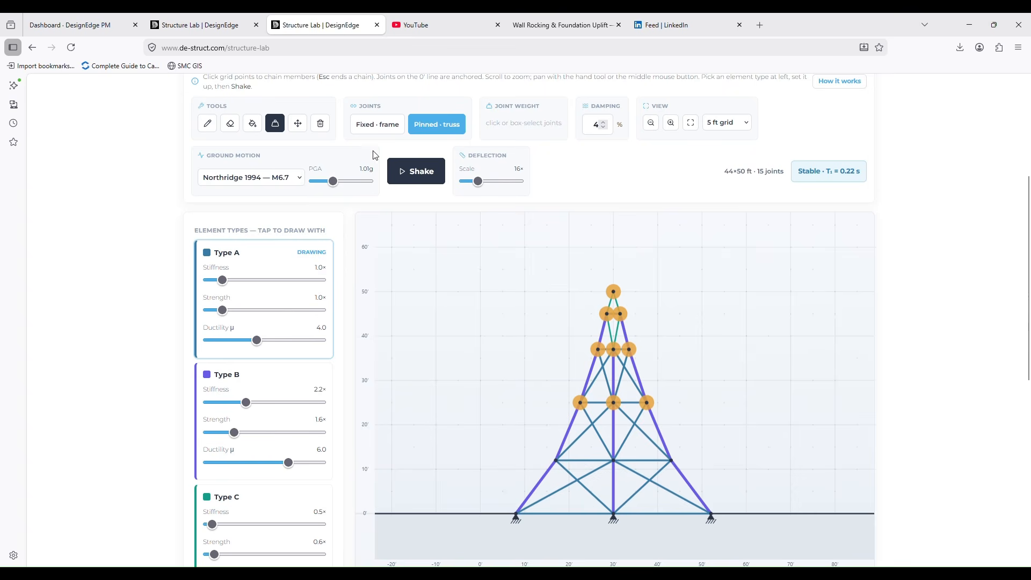
left_click(410, 171)
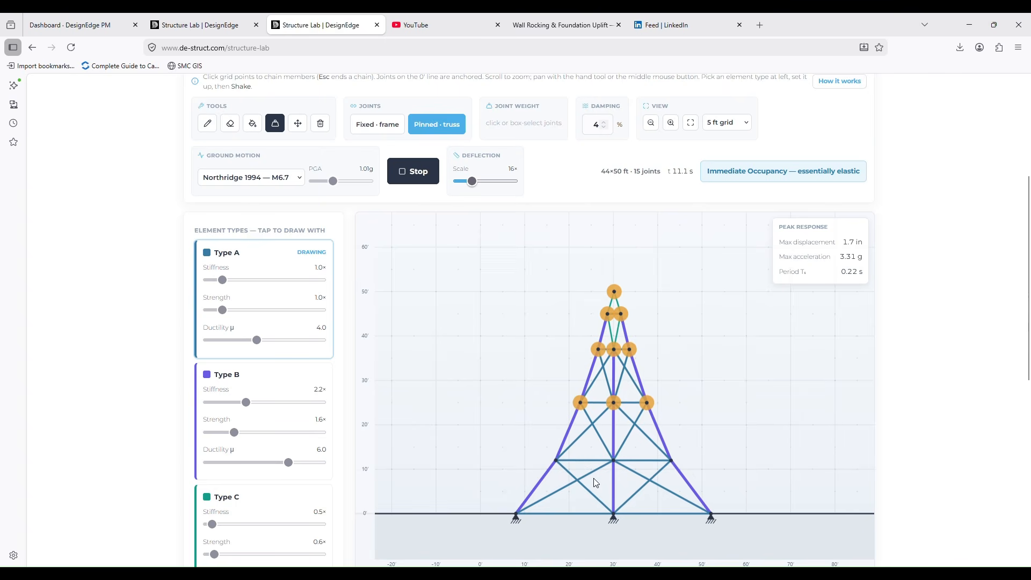
left_click(421, 173)
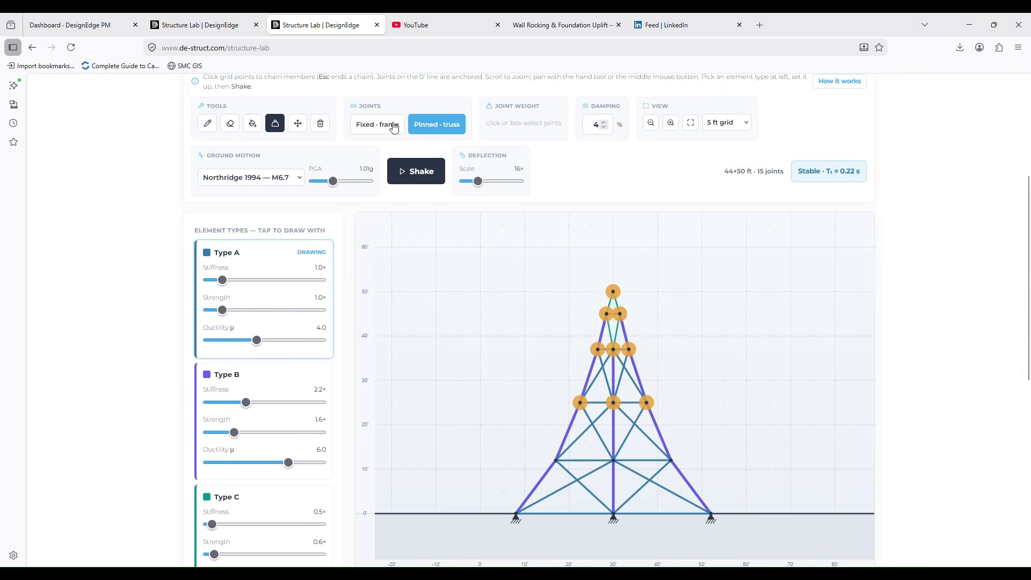
Bring up the other Structure Lab model with the tall frame linked to a lower building and shake it under Northridge 1994
left_click(229, 26)
scroll(171, 166, "down", 5)
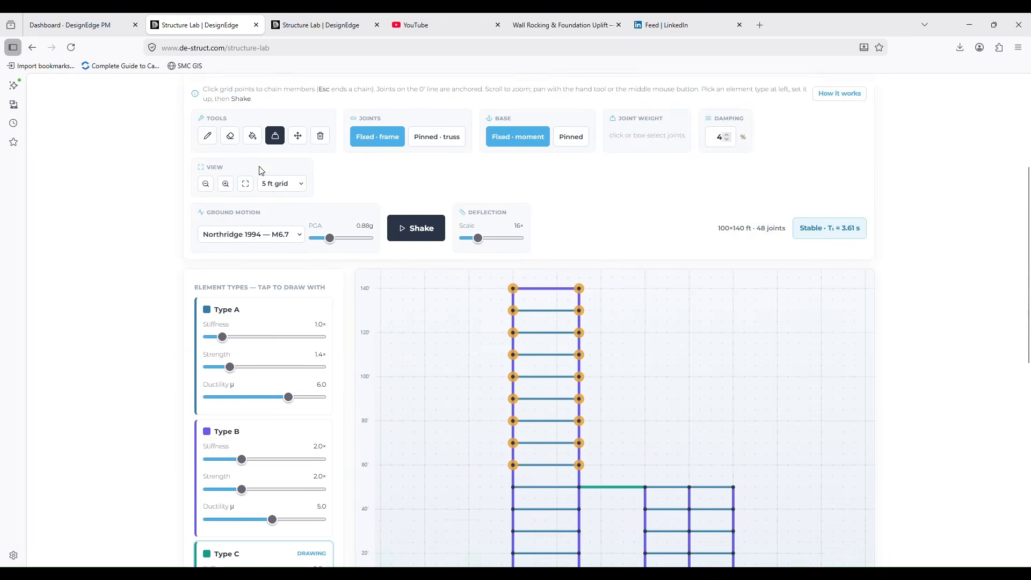
scroll(171, 165, "down", 1)
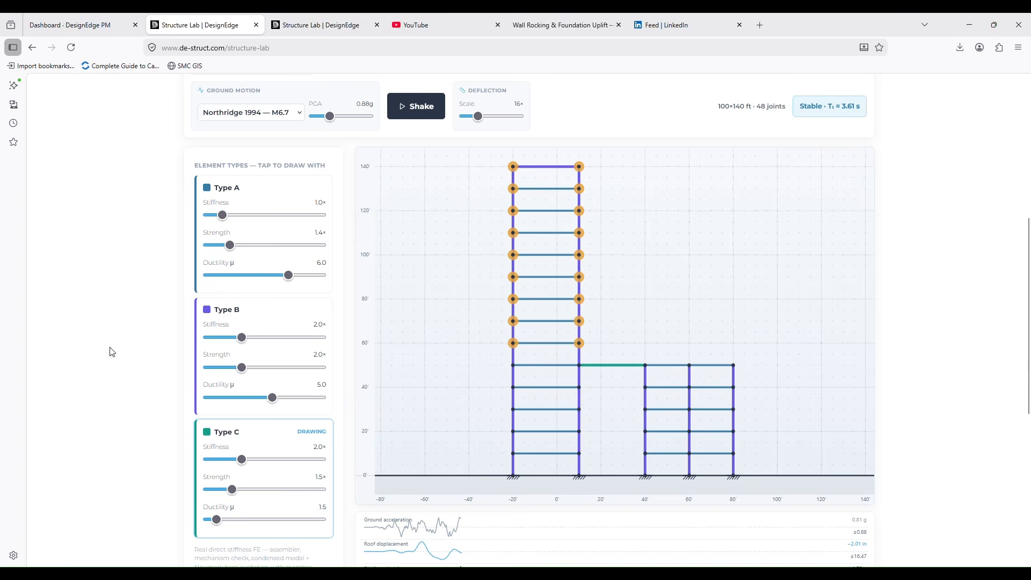
left_click(412, 108)
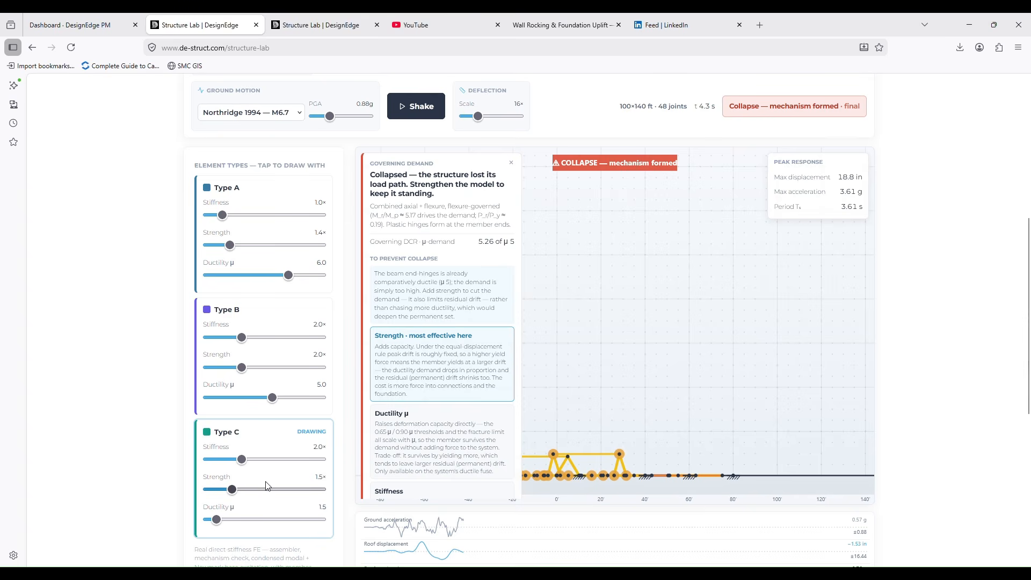
Set the Type C link's strength to 5.0×, shake the linked buildings and close the governing demand report
left_click_drag(232, 493, 299, 495)
left_click_drag(302, 496, 303, 495)
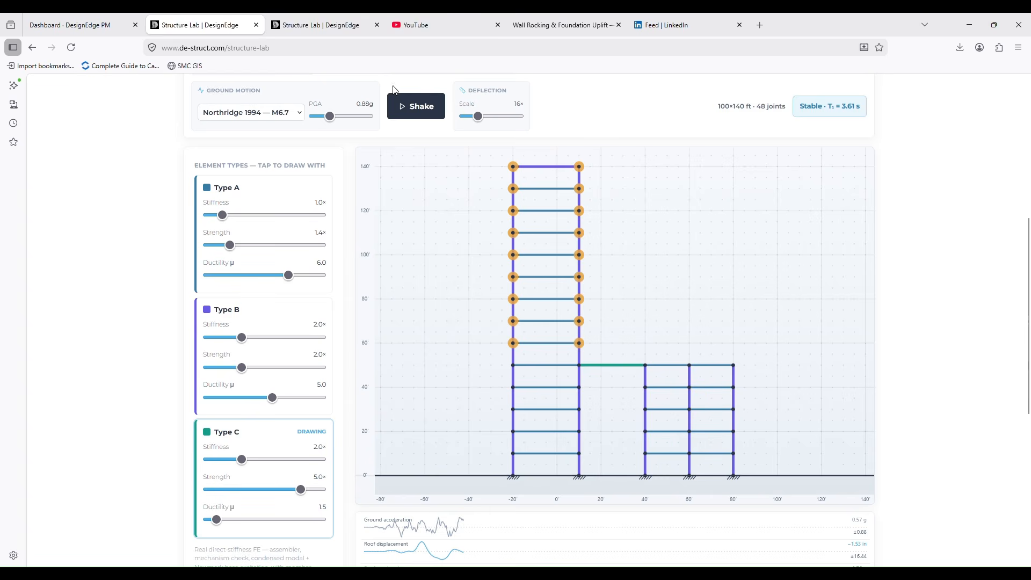
left_click(410, 107)
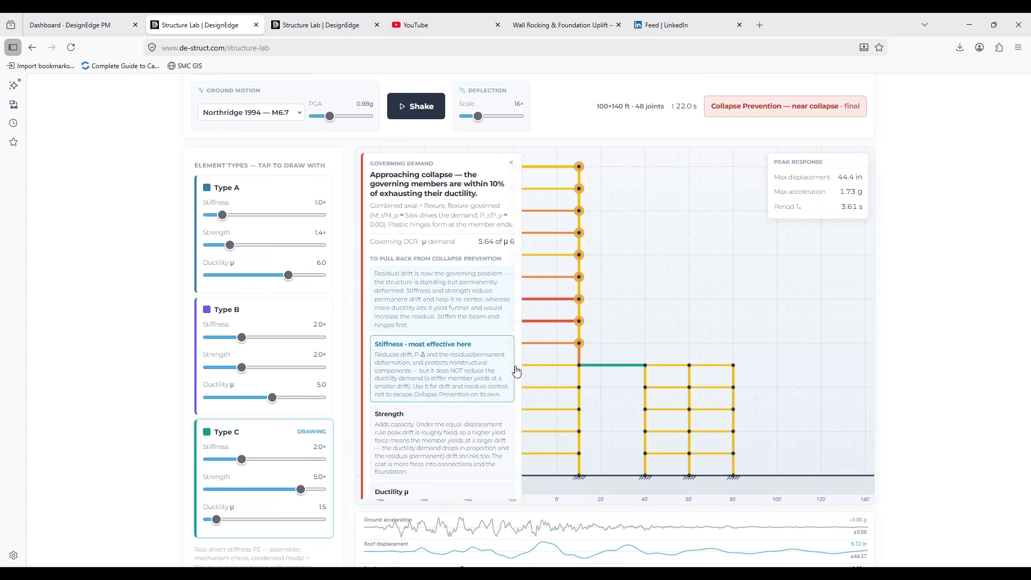
left_click(511, 163)
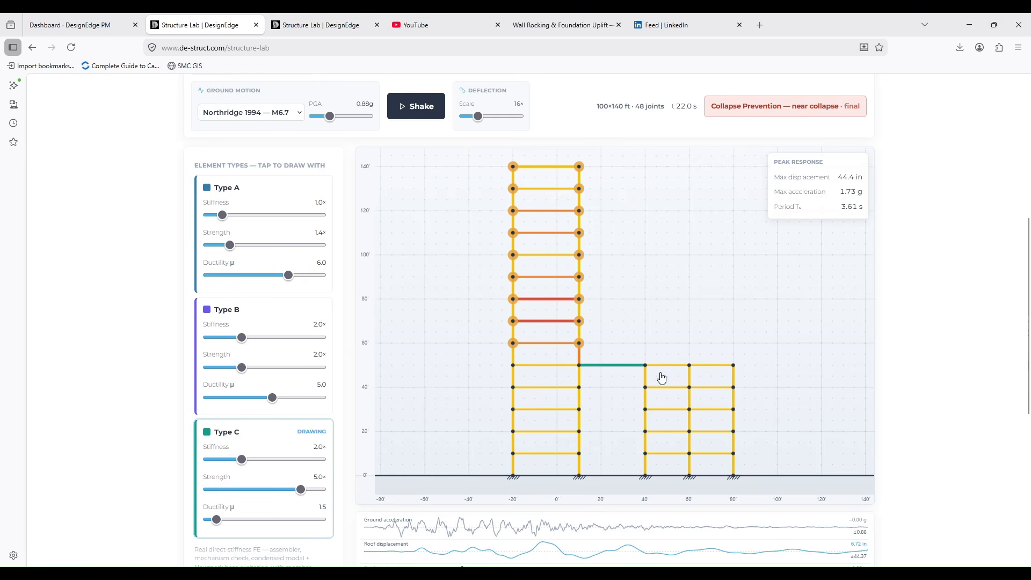
Repeat the Northridge shake on the linked buildings with the same settings and dismiss the governing demand report
scroll(559, 190, "down", 1)
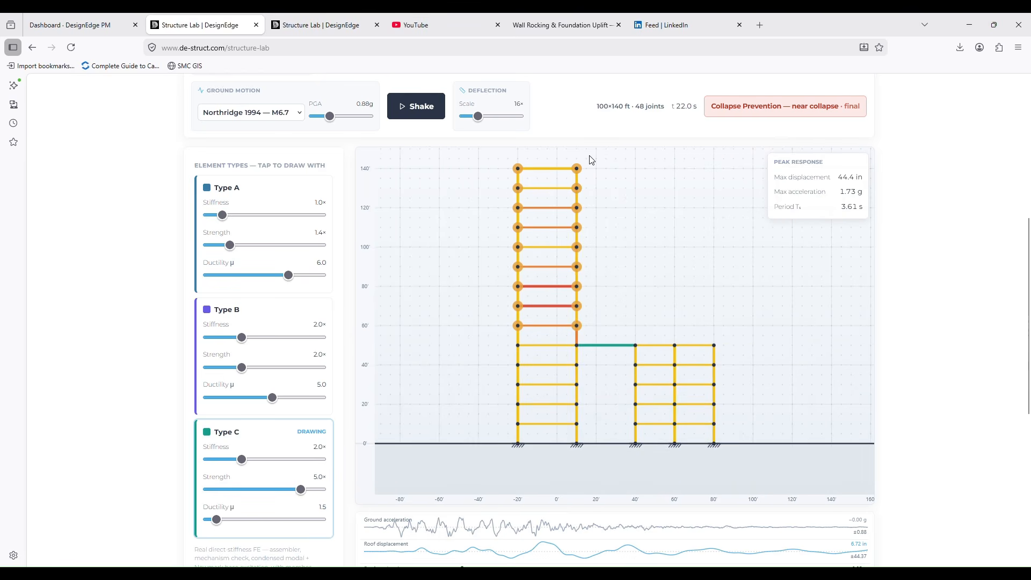
left_click_drag(587, 292, 589, 306)
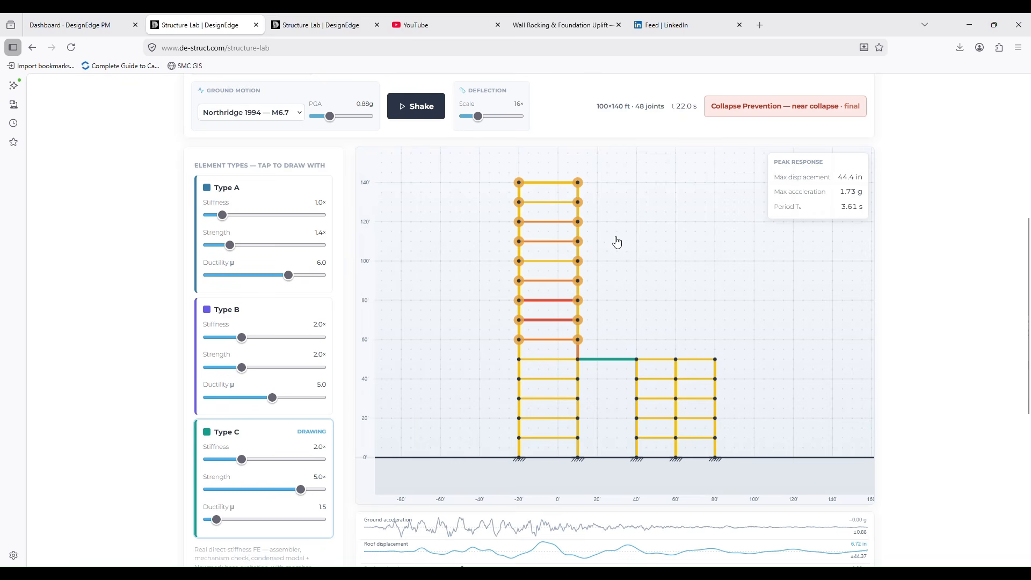
scroll(617, 243, "up", 1)
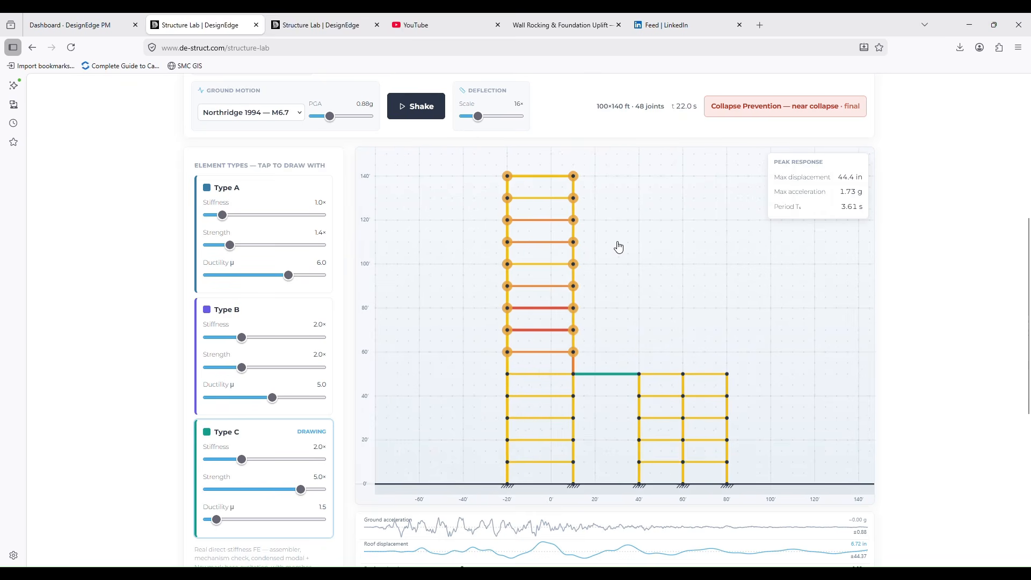
left_click(430, 118)
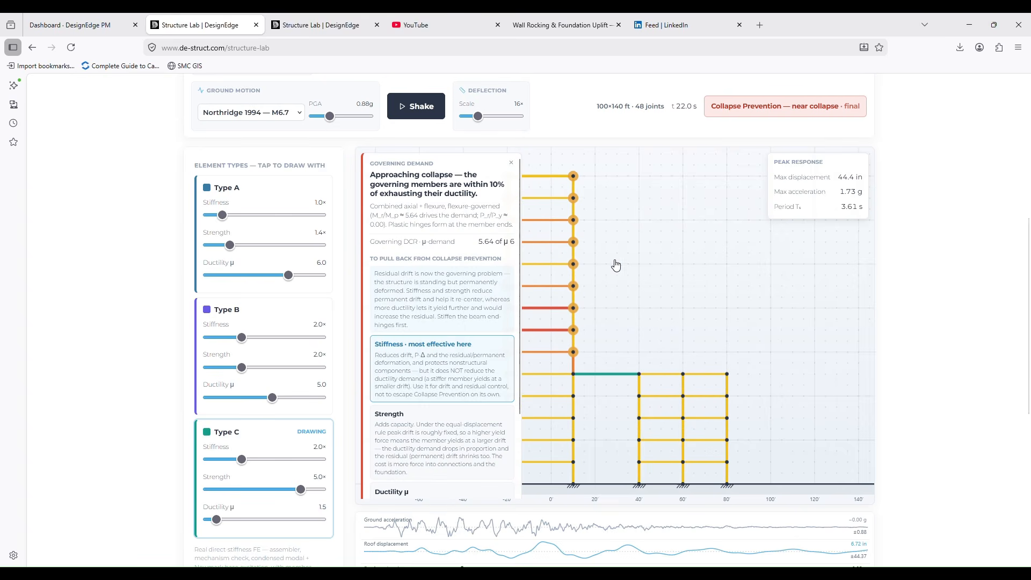
left_click(511, 164)
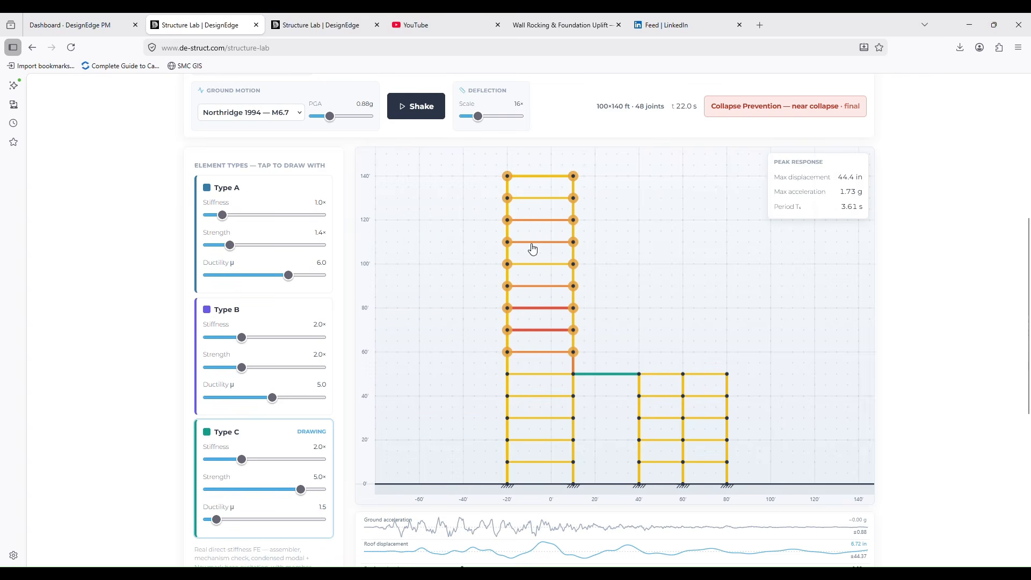